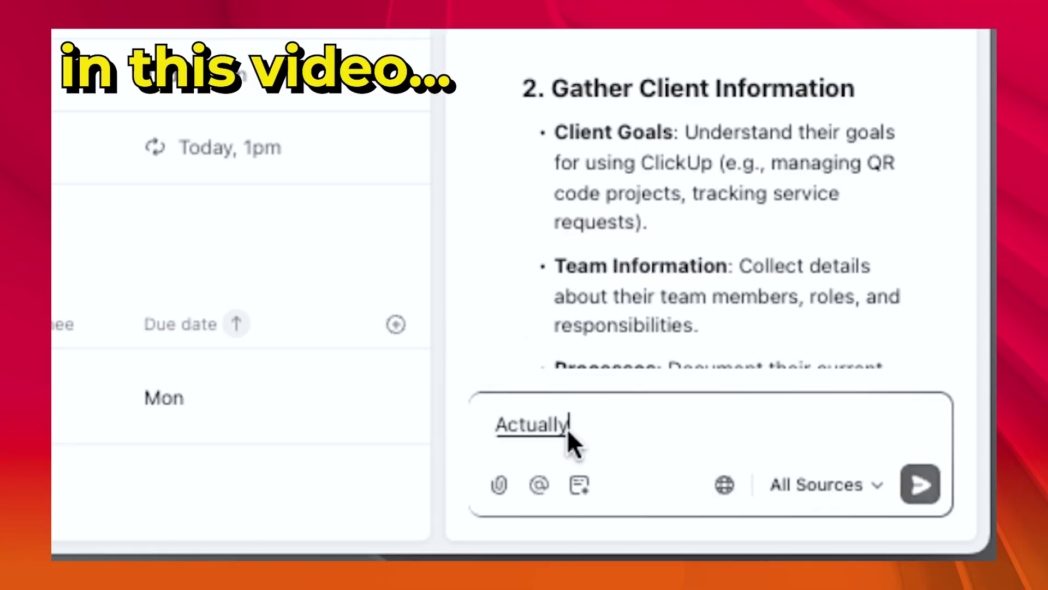
Step: Open the ClickUp Brain AI side panel next to the My Tasks list
{"action": "type", "text": ", my ClickUp key that I prefer is having a ClickUp space for client delivery each client gets their own"}
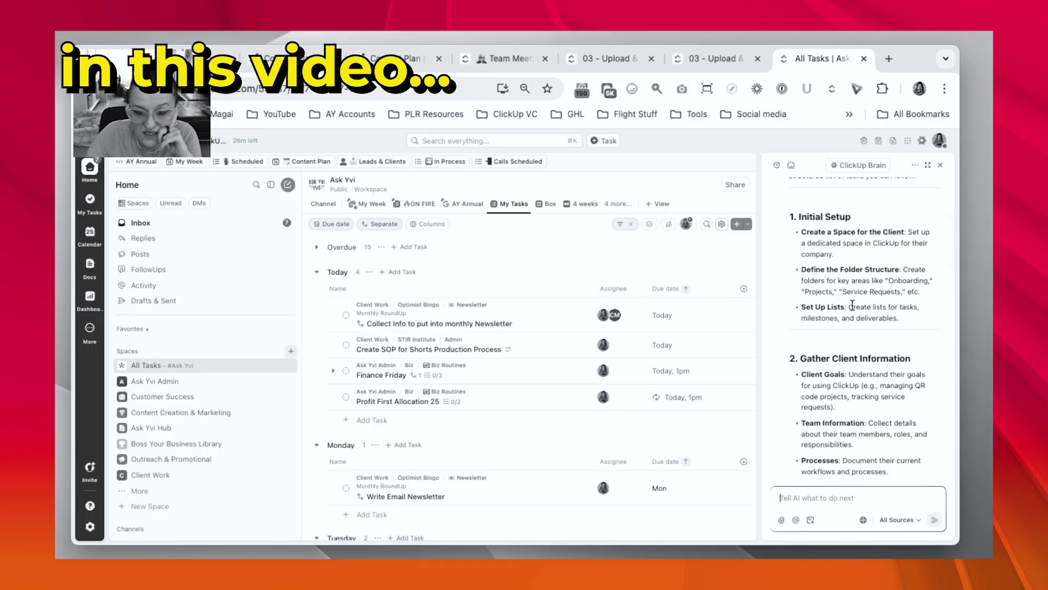
{"action": "scroll", "coordinate": [852, 306], "scroll_direction": "down", "scroll_amount": 3}
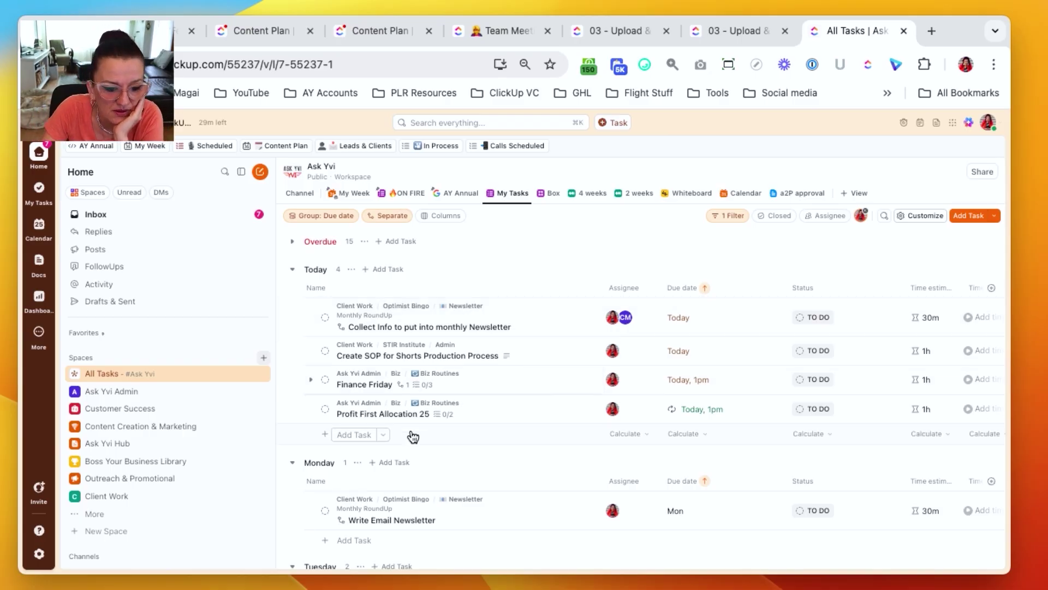
{"action": "scroll", "coordinate": [413, 437], "scroll_direction": "down", "scroll_amount": 3}
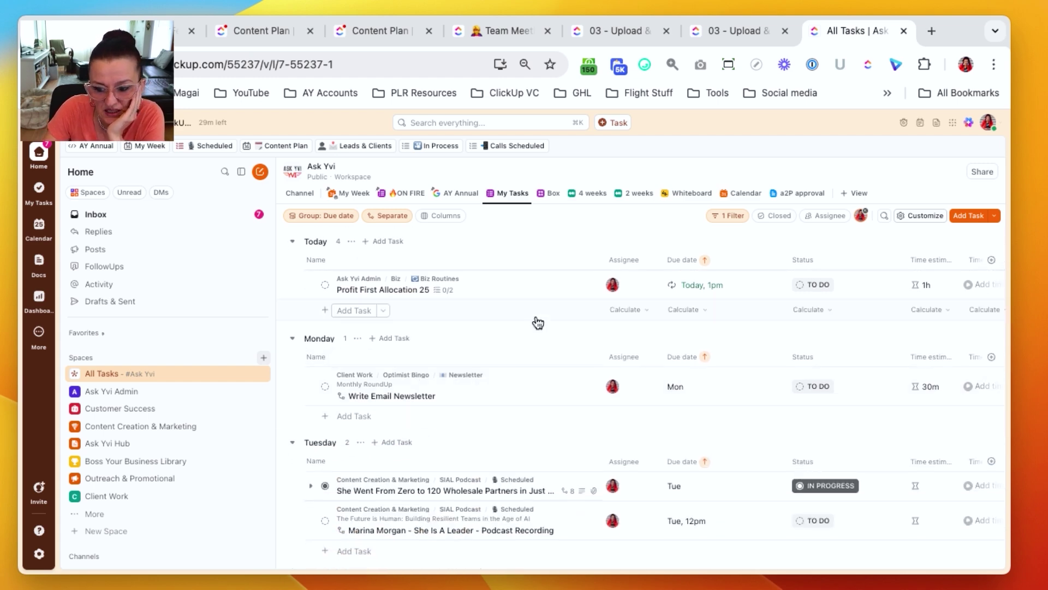
{"action": "scroll", "coordinate": [691, 323], "scroll_direction": "up", "scroll_amount": 3}
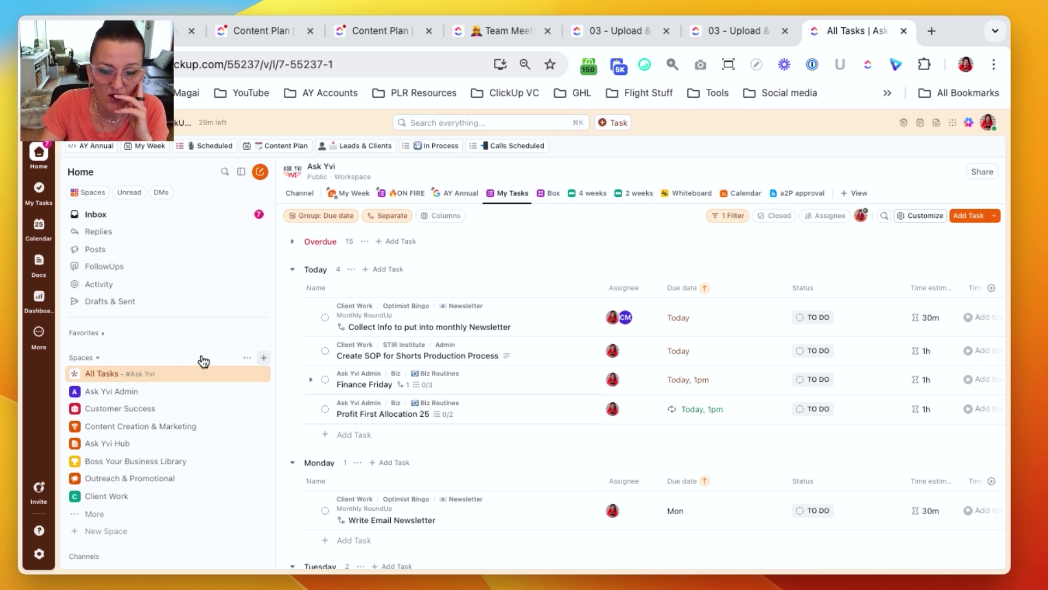
{"action": "left_click", "coordinate": [968, 123]}
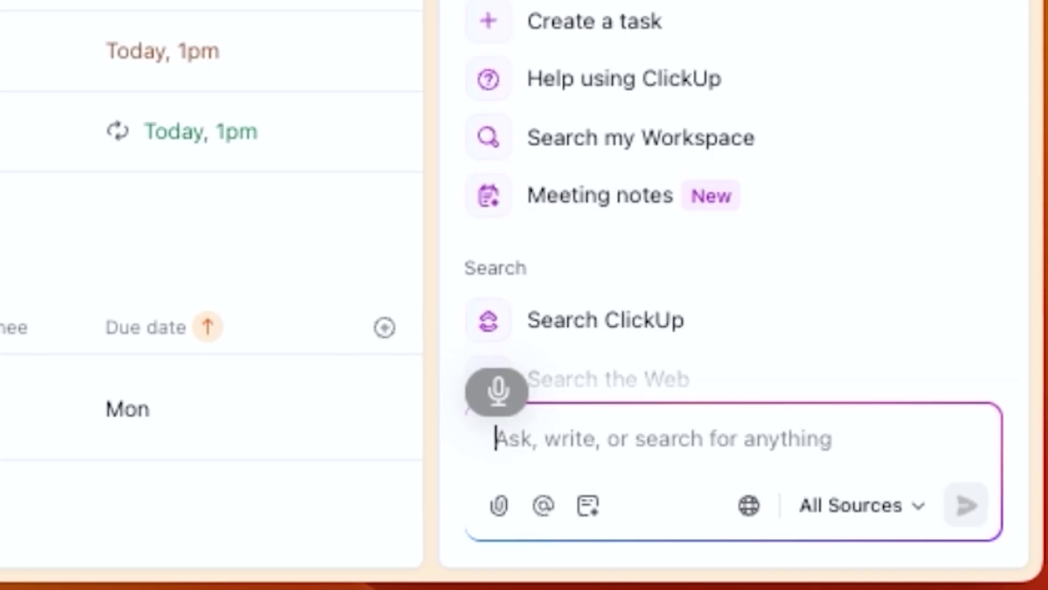
Step: Draft a Brain prompt about building out ClickUp for a client's QR-code service-request company
{"action": "type", "text": "I have a client that hired me to build out their clickUp their ass company that generates QR codes to make service requests more simple"}
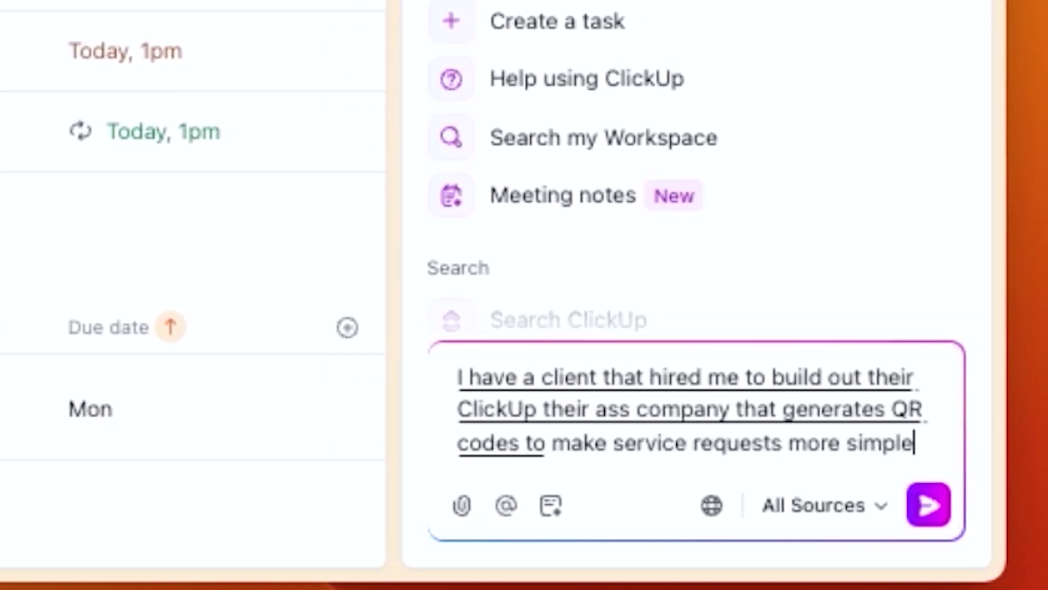
{"action": "type", "text": " what are the tasks that need to"}
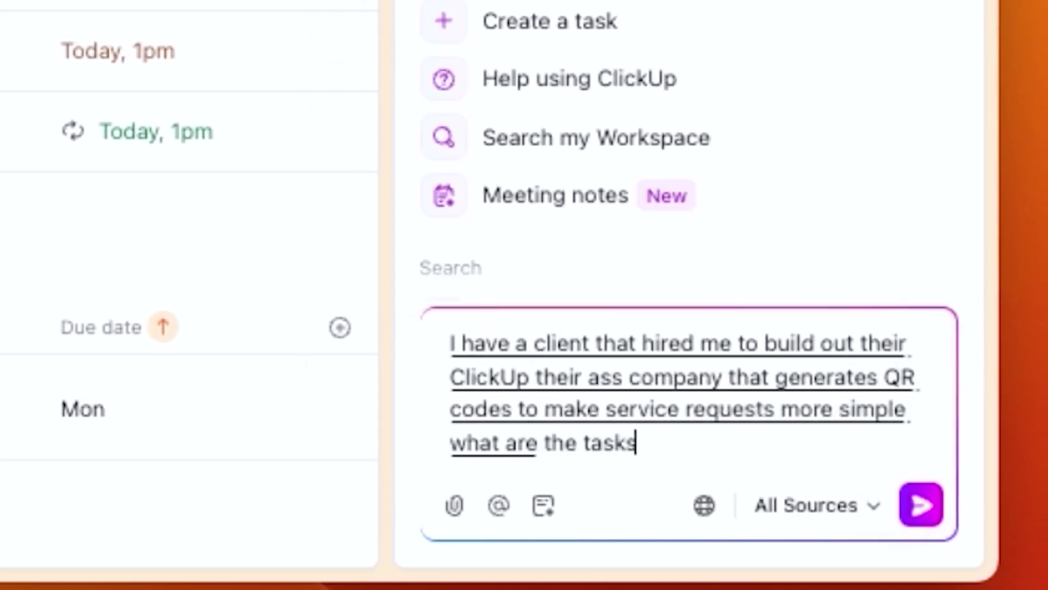
{"action": "type", "text": " get done to onboard this client"}
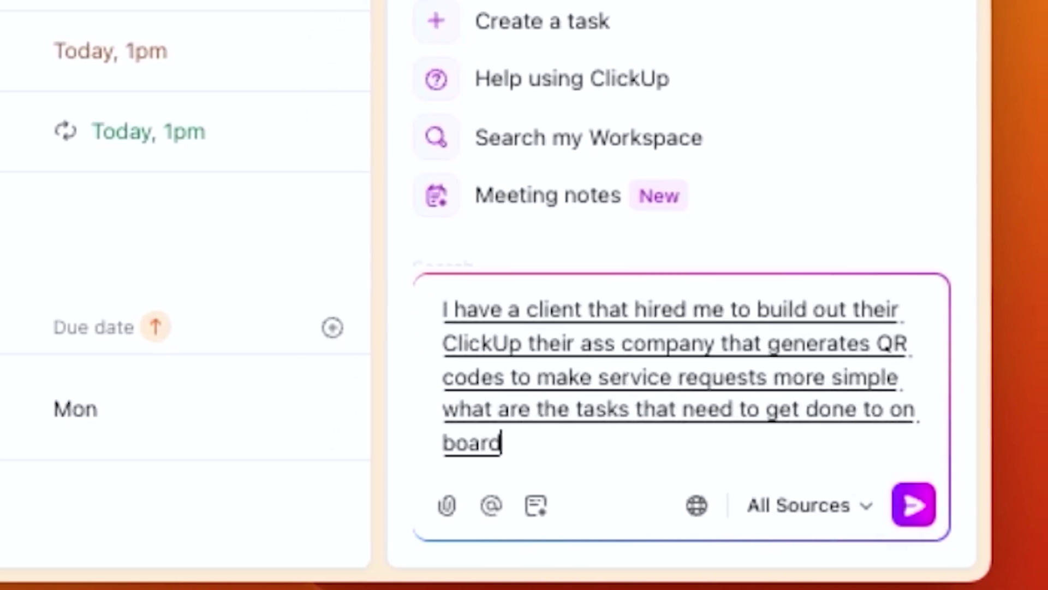
{"action": "type", "text": " into my ClickUp"}
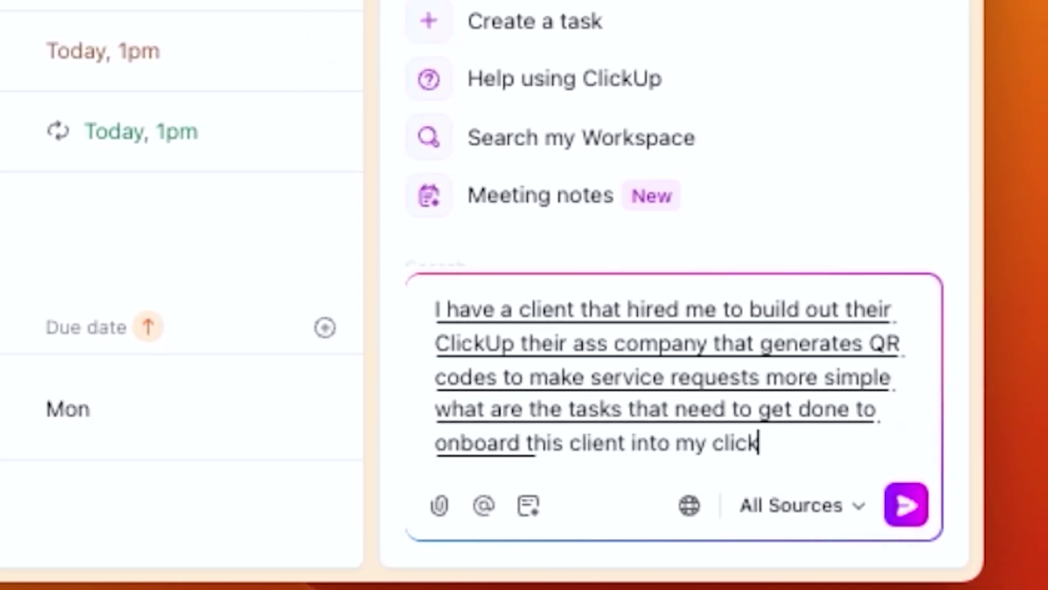
{"action": "type", "text": " get all the information I need from them"}
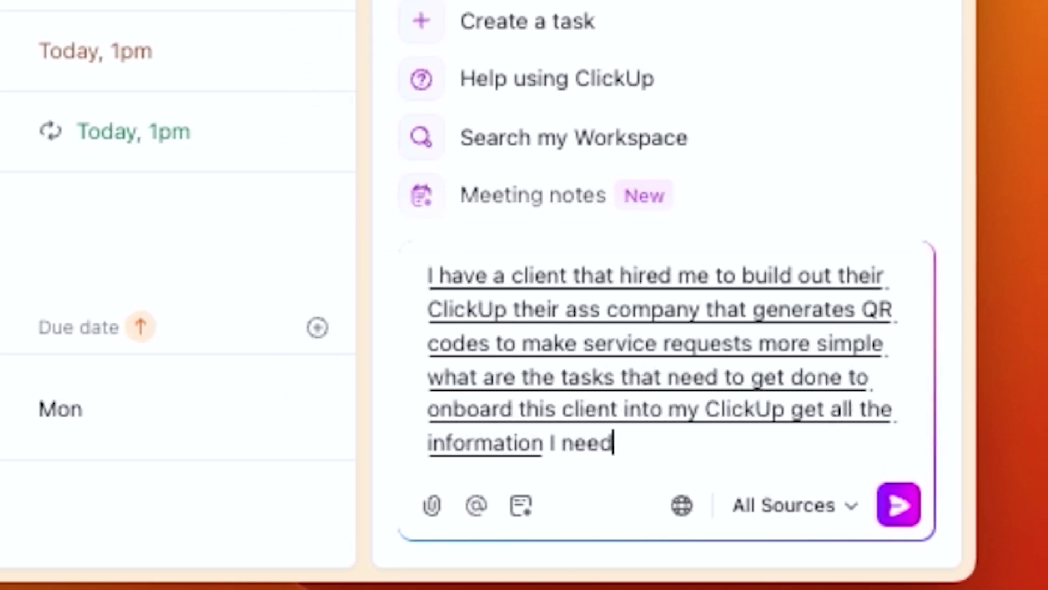
{"action": "type", "text": " and make them comfort"}
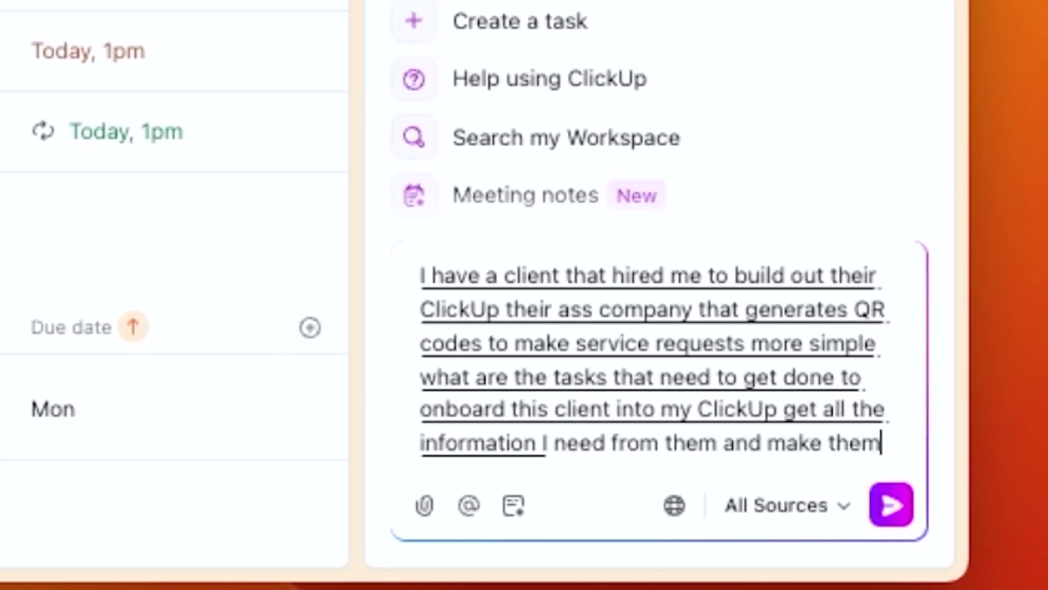
{"action": "type", "text": "able"}
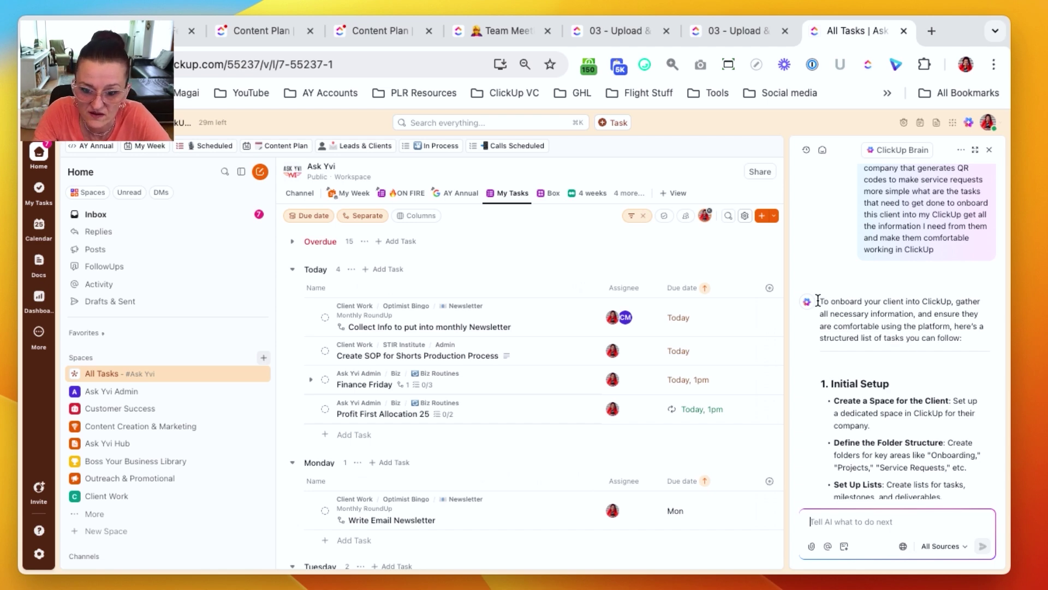
{"action": "scroll", "coordinate": [836, 355], "scroll_direction": "down", "scroll_amount": 1}
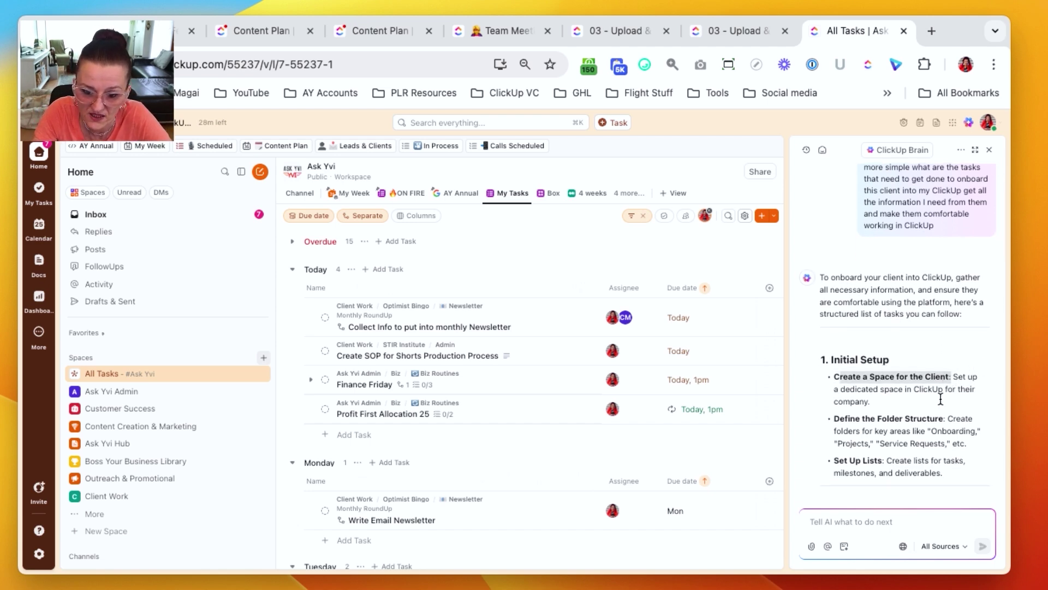
{"action": "scroll", "coordinate": [900, 402], "scroll_direction": "down", "scroll_amount": 2}
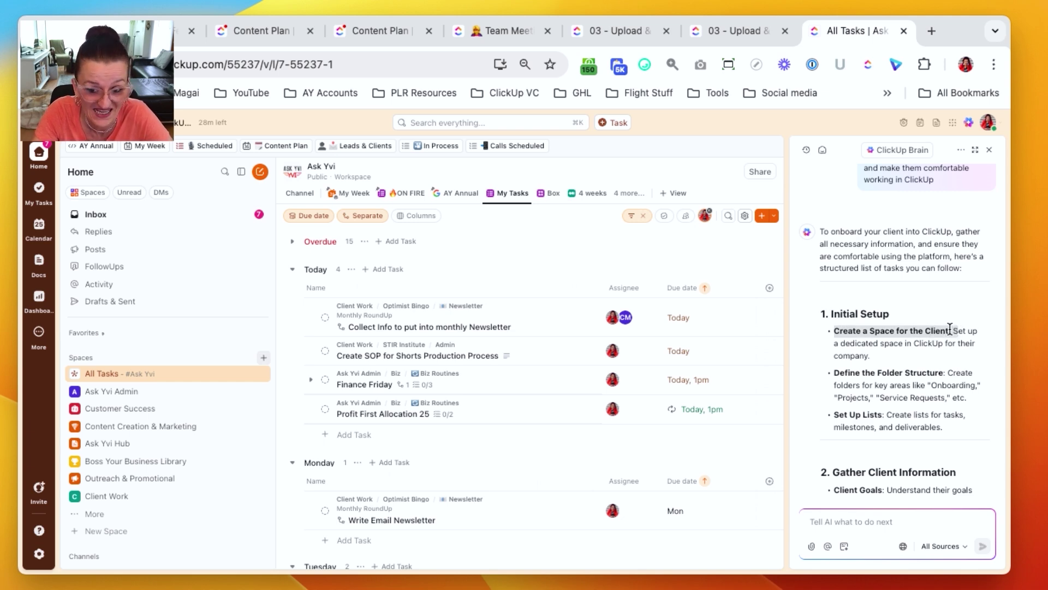
{"action": "scroll", "coordinate": [935, 337], "scroll_direction": "down", "scroll_amount": 2}
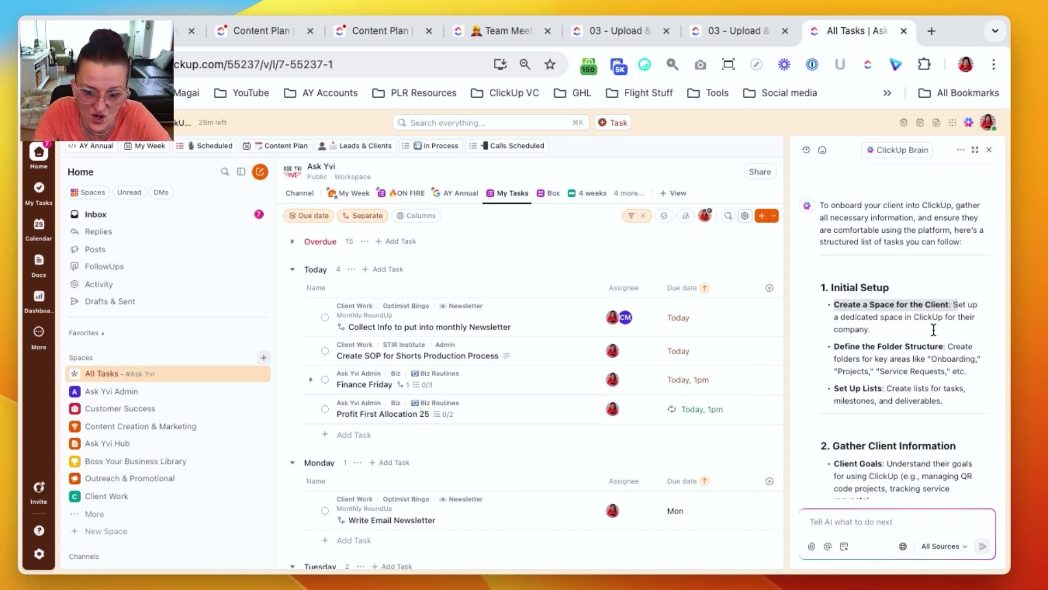
{"action": "scroll", "coordinate": [933, 329], "scroll_direction": "down", "scroll_amount": 3}
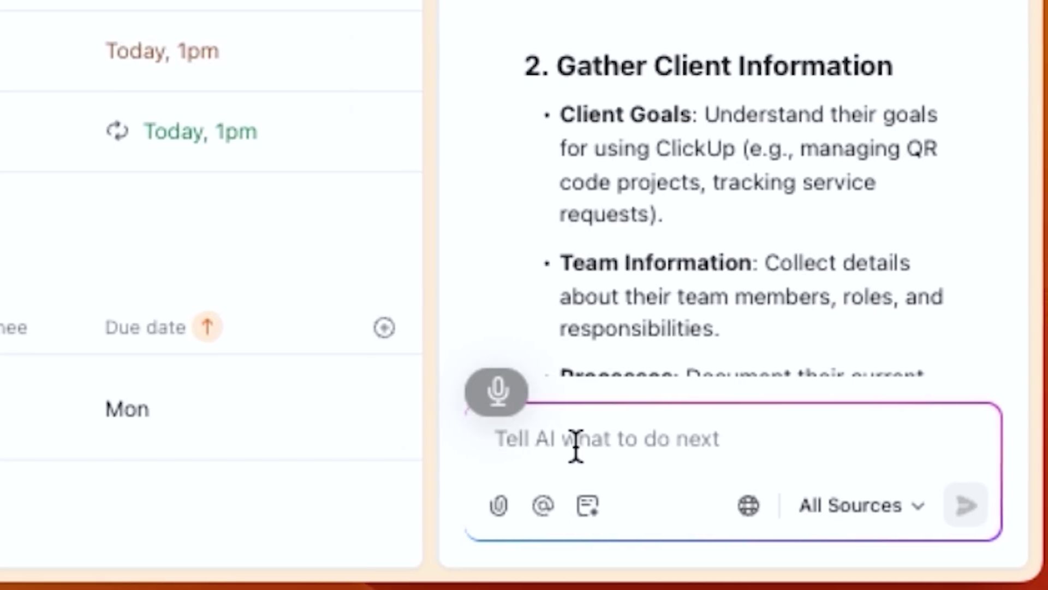
Step: Type a follow-up preferring one ClickUp client-delivery space where each client gets their own area
{"action": "type", "text": "Actually, my"}
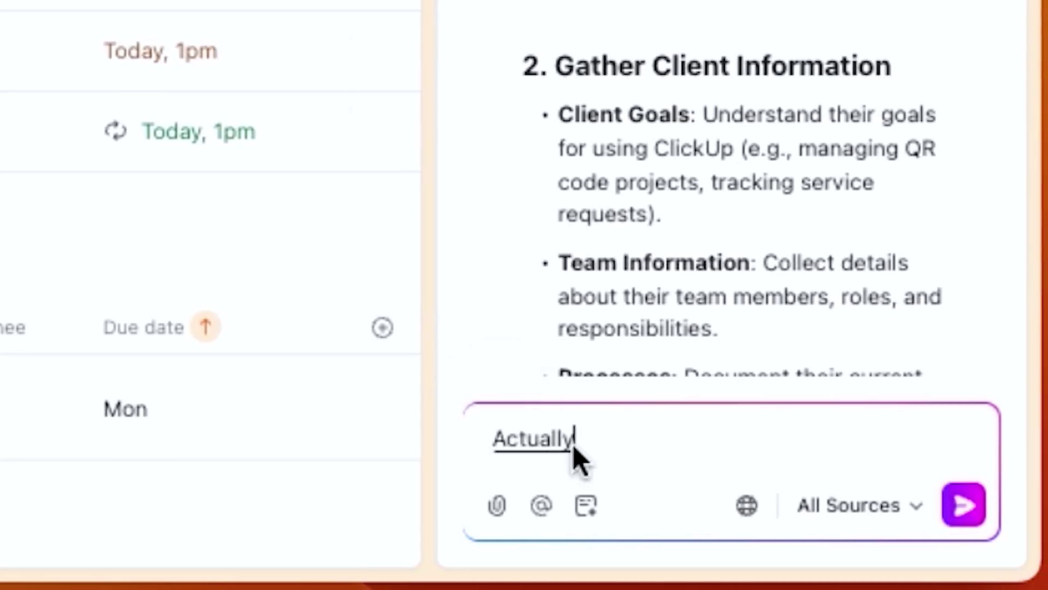
{"action": "type", "text": " ClickUp key that I prefer"}
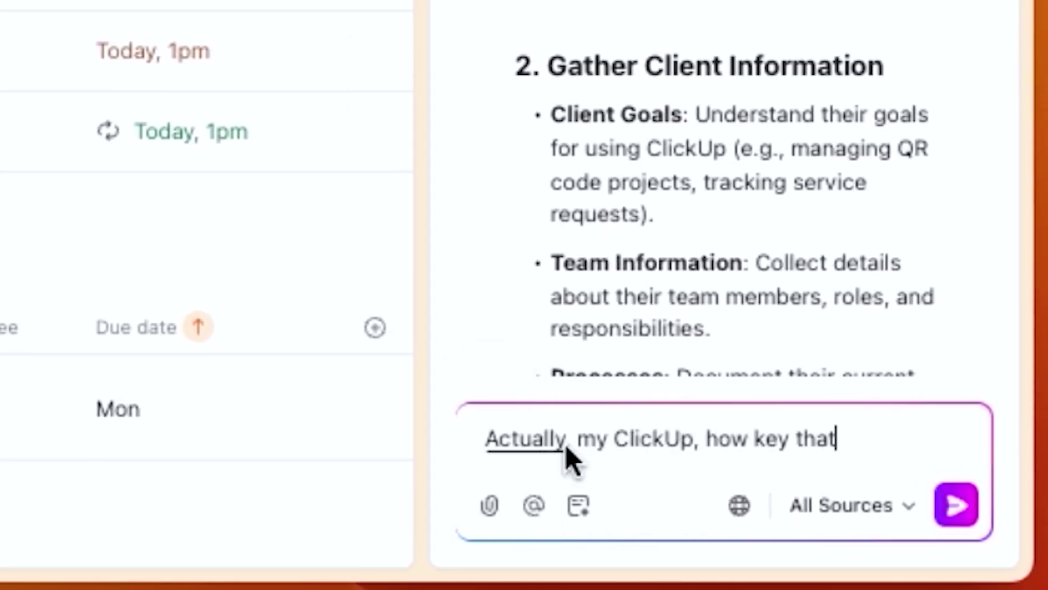
{"action": "type", "text": " is having a"}
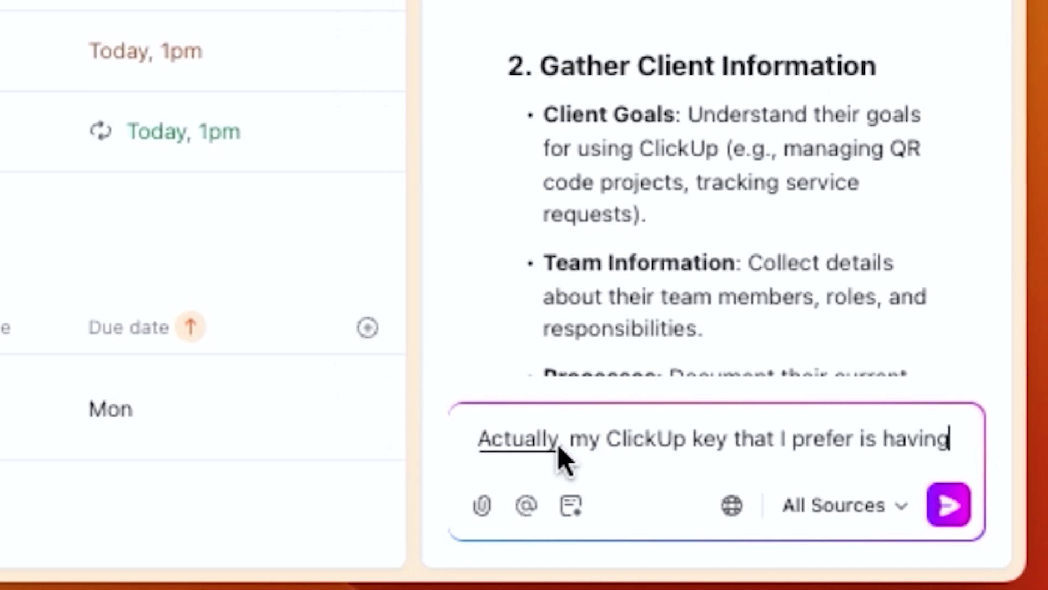
{"action": "type", "text": " ClickUp space for"}
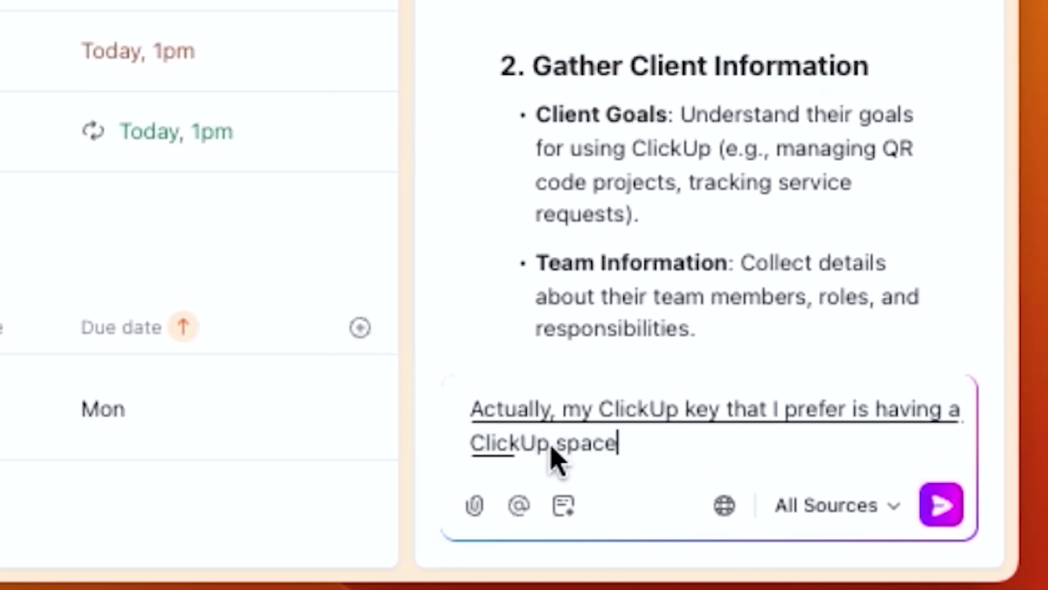
{"action": "type", "text": " client delivery"}
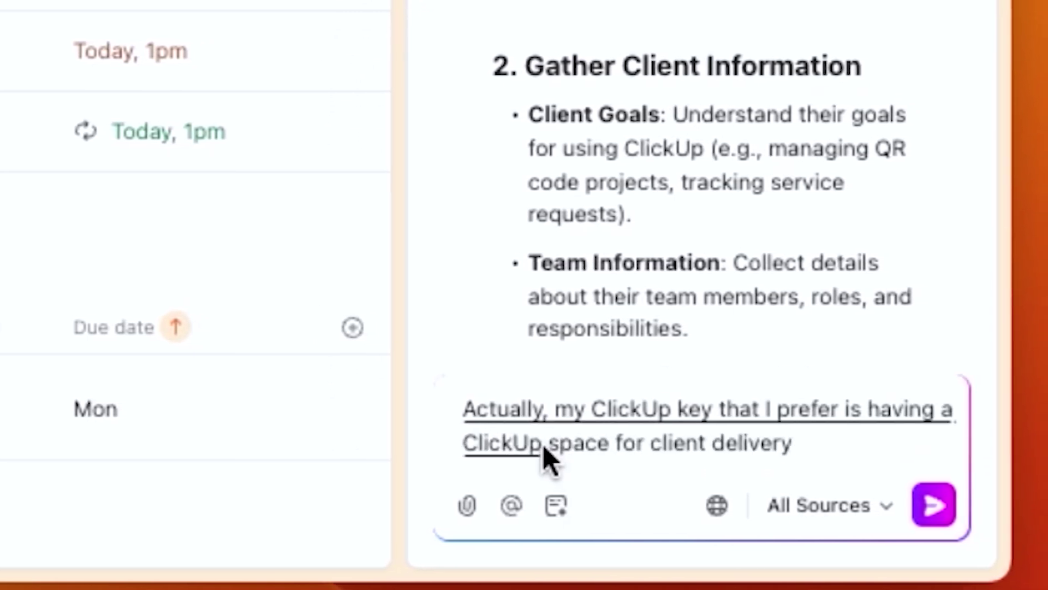
{"action": "type", "text": " each client gets their own"}
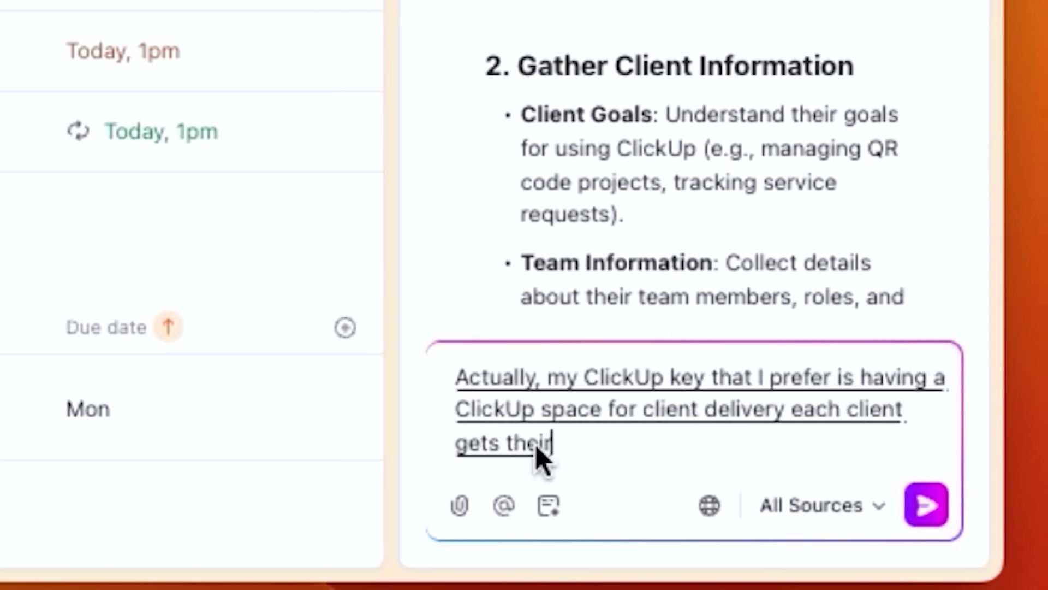
{"action": "type", "text": " folder with Liss"}
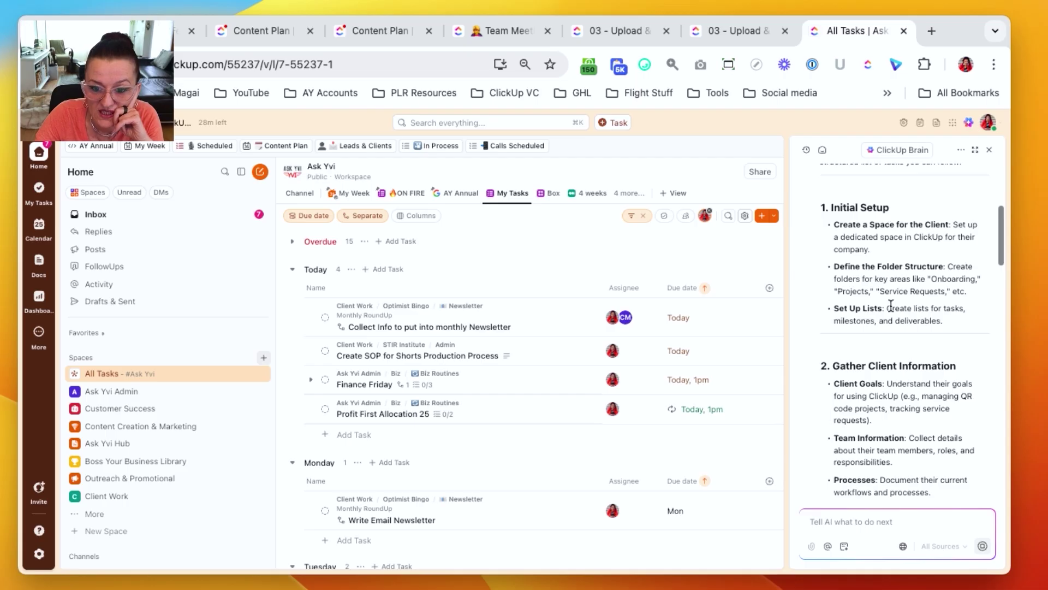
{"action": "scroll", "coordinate": [852, 317], "scroll_direction": "down", "scroll_amount": 3}
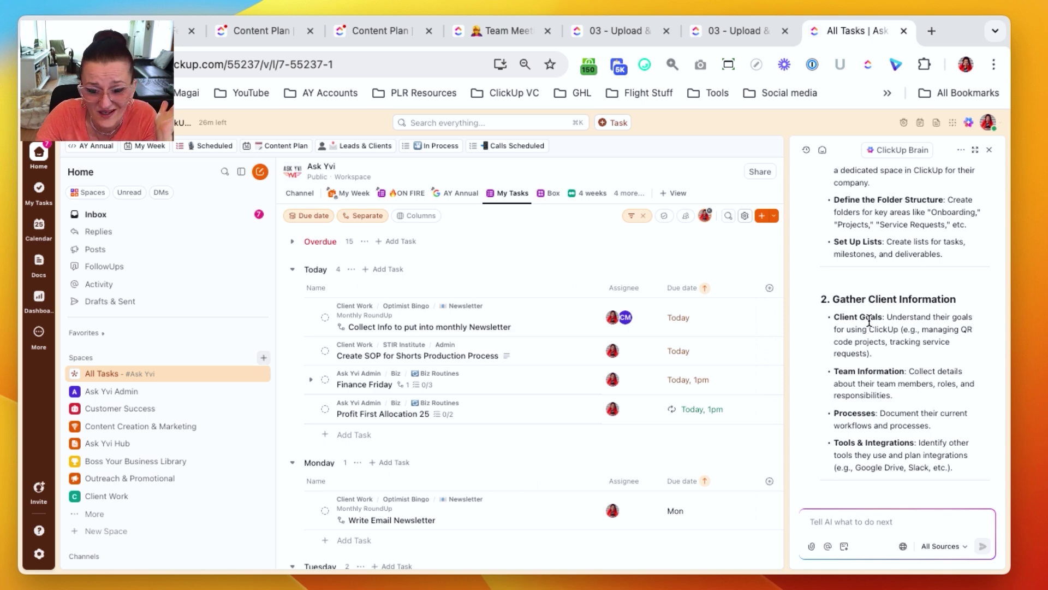
{"action": "scroll", "coordinate": [841, 377], "scroll_direction": "down", "scroll_amount": 2}
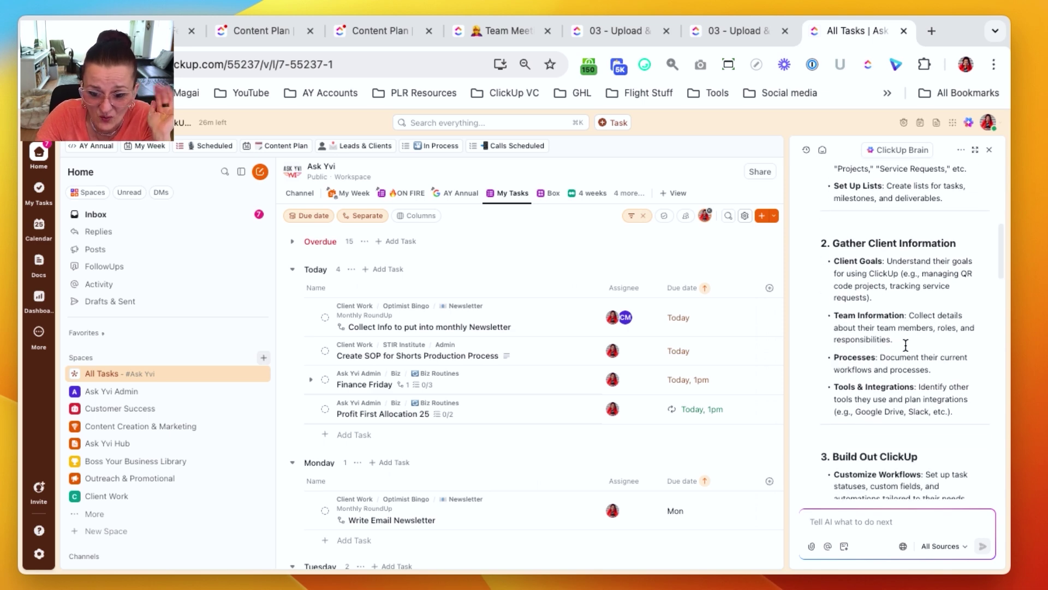
{"action": "scroll", "coordinate": [904, 375], "scroll_direction": "down", "scroll_amount": 1}
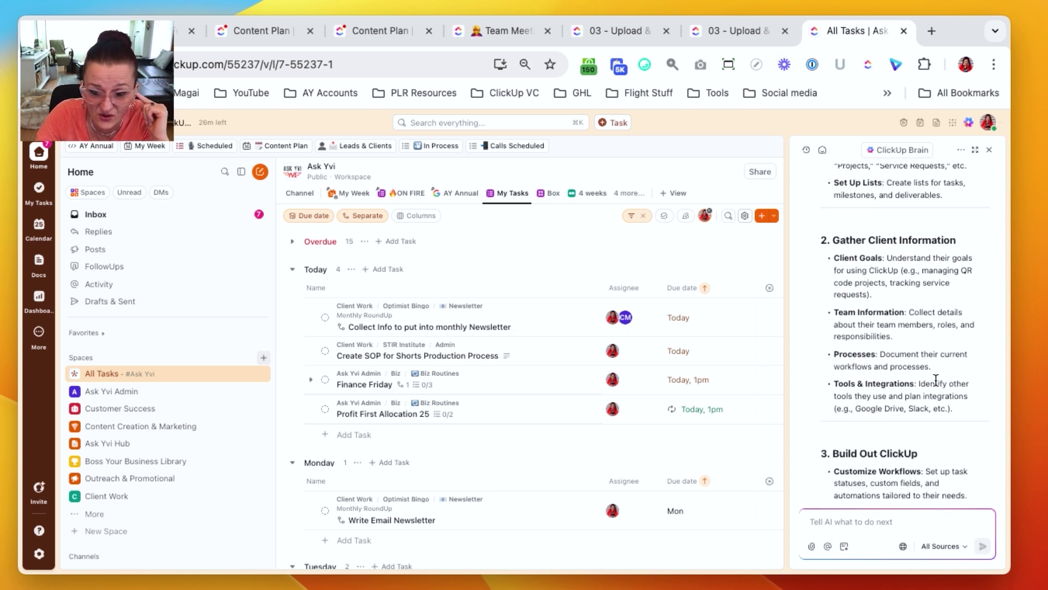
{"action": "left_click_drag", "start_coordinate": [955, 410], "coordinate": [797, 262]}
{"action": "scroll", "coordinate": [808, 290], "scroll_direction": "down", "scroll_amount": 3}
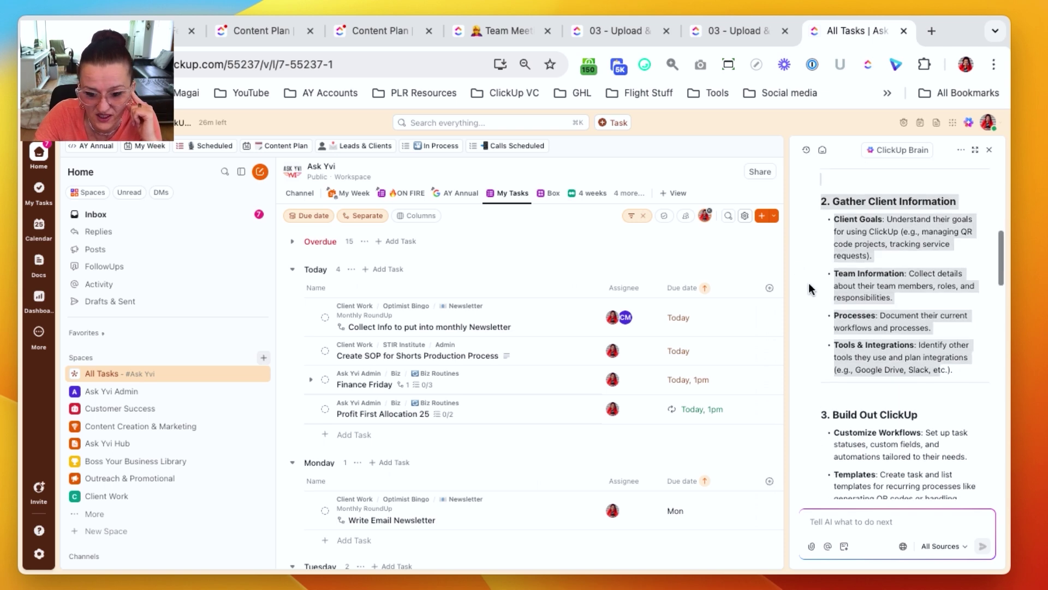
{"action": "left_click", "coordinate": [833, 203]}
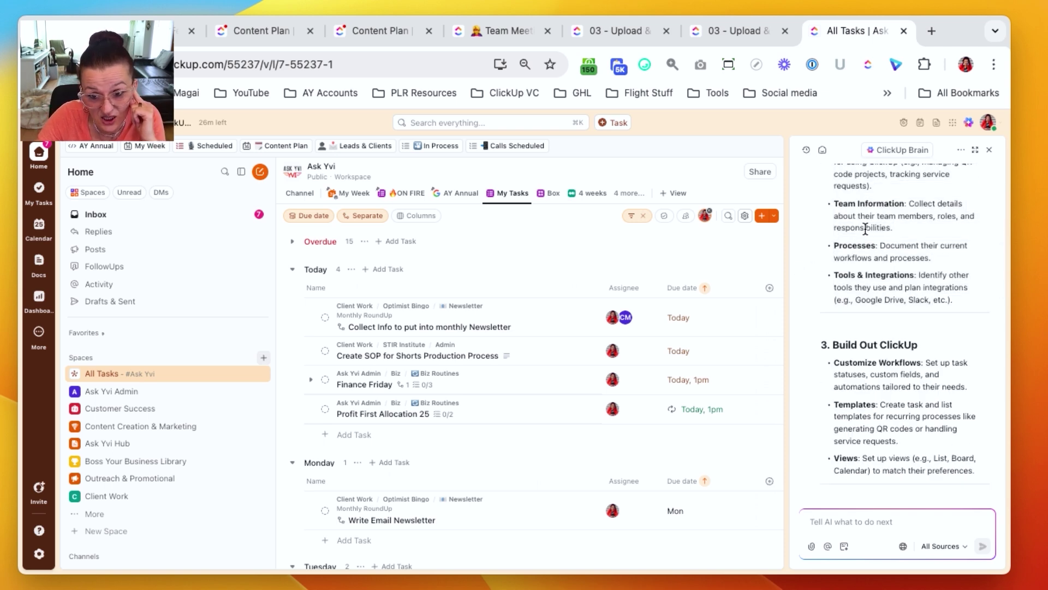
{"action": "scroll", "coordinate": [862, 224], "scroll_direction": "up", "scroll_amount": 3}
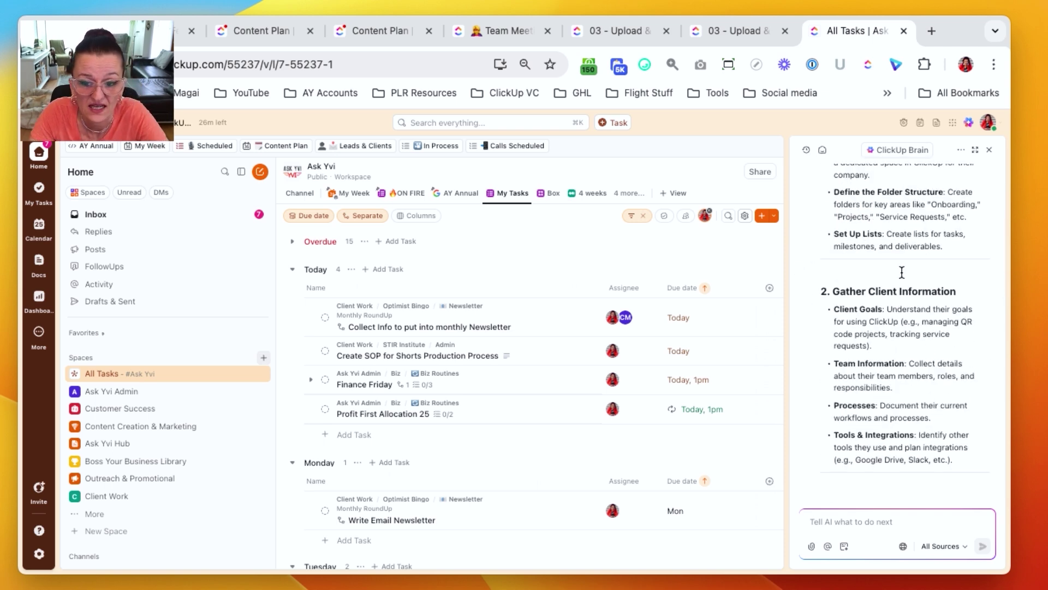
{"action": "scroll", "coordinate": [903, 345], "scroll_direction": "down", "scroll_amount": 3}
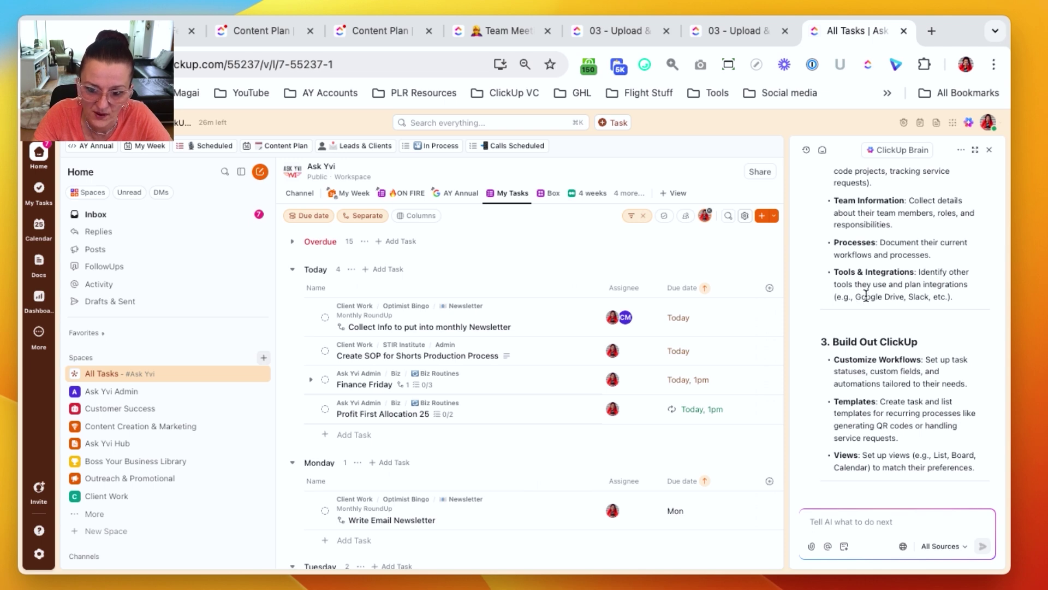
{"action": "left_click_drag", "start_coordinate": [882, 296], "coordinate": [951, 297]}
{"action": "scroll", "coordinate": [952, 339], "scroll_direction": "down", "scroll_amount": 2}
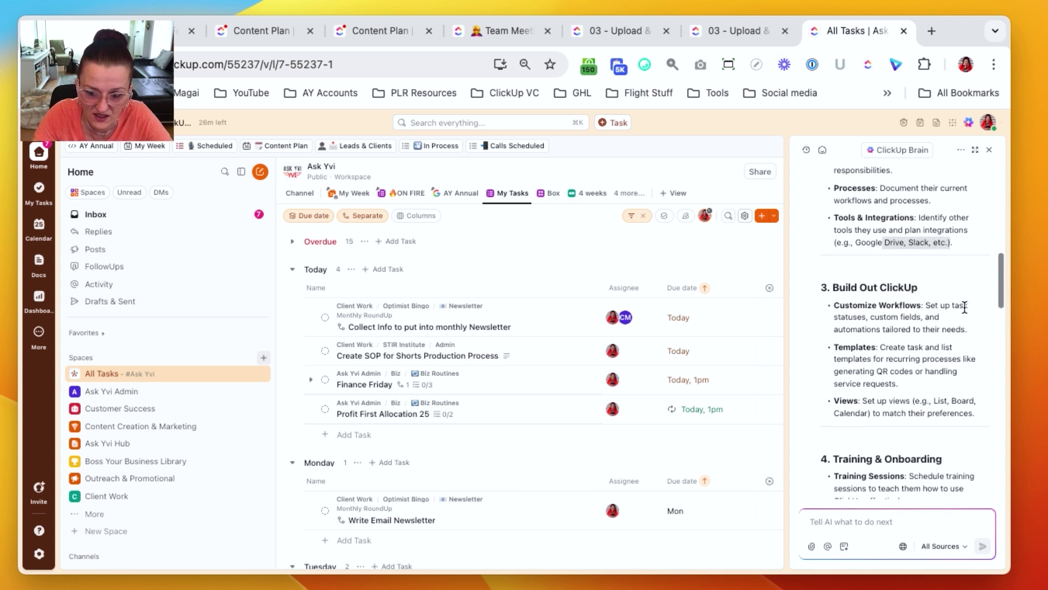
{"action": "left_click_drag", "start_coordinate": [834, 306], "coordinate": [921, 305]}
{"action": "scroll", "coordinate": [917, 342], "scroll_direction": "down", "scroll_amount": 1}
{"action": "left_click_drag", "start_coordinate": [834, 320], "coordinate": [888, 315]}
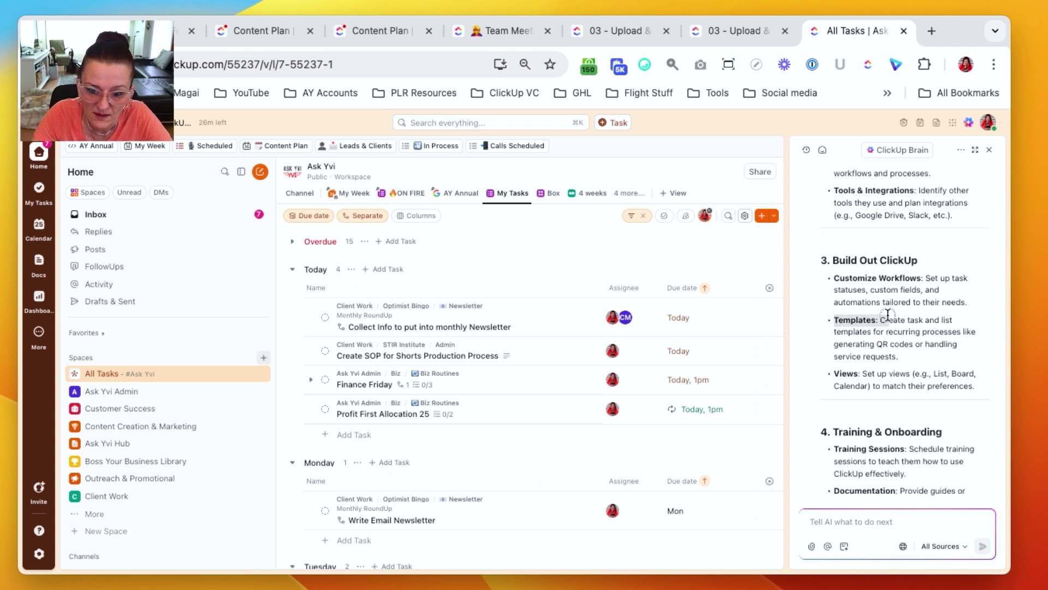
{"action": "left_click", "coordinate": [832, 369]}
{"action": "scroll", "coordinate": [834, 369], "scroll_direction": "down", "scroll_amount": 1}
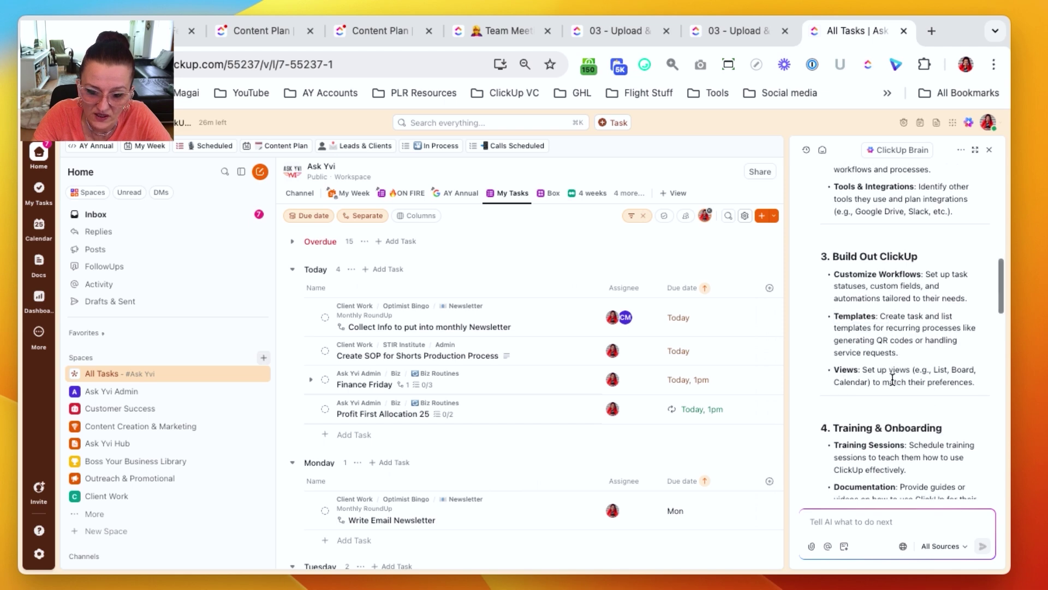
Step: Scroll through Brain's onboarding answer, highlighting the Documentation and Support points
{"action": "scroll", "coordinate": [892, 378], "scroll_direction": "down", "scroll_amount": 5}
{"action": "left_click_drag", "start_coordinate": [834, 263], "coordinate": [910, 264]}
{"action": "left_click_drag", "start_coordinate": [834, 305], "coordinate": [902, 304]}
{"action": "scroll", "coordinate": [902, 306], "scroll_direction": "down", "scroll_amount": 1}
{"action": "left_click_drag", "start_coordinate": [834, 327], "coordinate": [904, 323]}
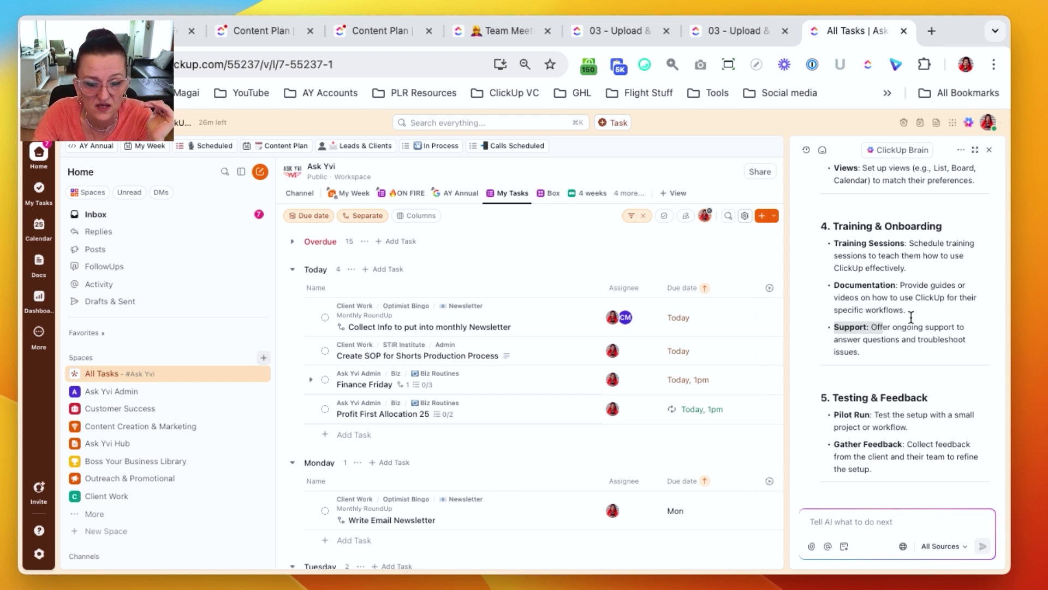
{"action": "left_click_drag", "start_coordinate": [868, 326], "coordinate": [836, 326]}
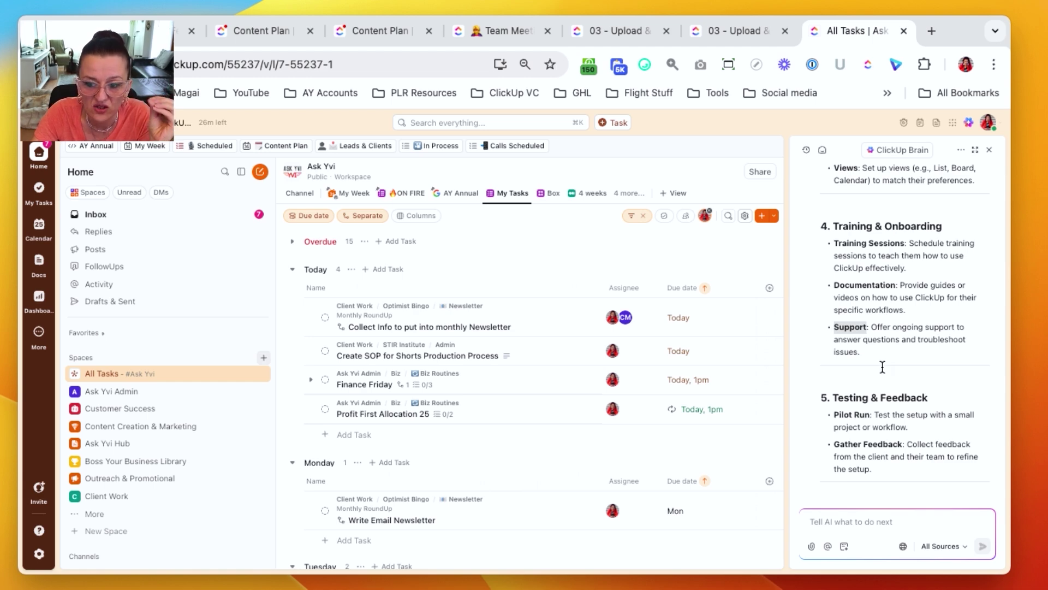
Step: Keep reading, highlighting the Pilot Run, Gather Feedback and Go Live Launch points
{"action": "scroll", "coordinate": [884, 371], "scroll_direction": "down", "scroll_amount": 3}
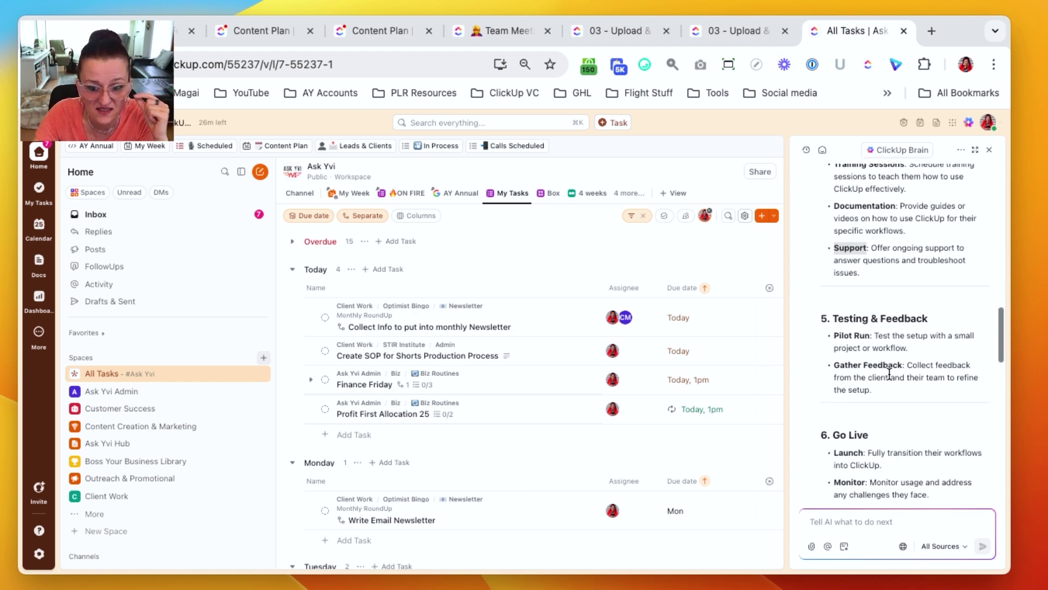
{"action": "scroll", "coordinate": [889, 371], "scroll_direction": "down", "scroll_amount": 1}
{"action": "left_click_drag", "start_coordinate": [874, 313], "coordinate": [924, 324]}
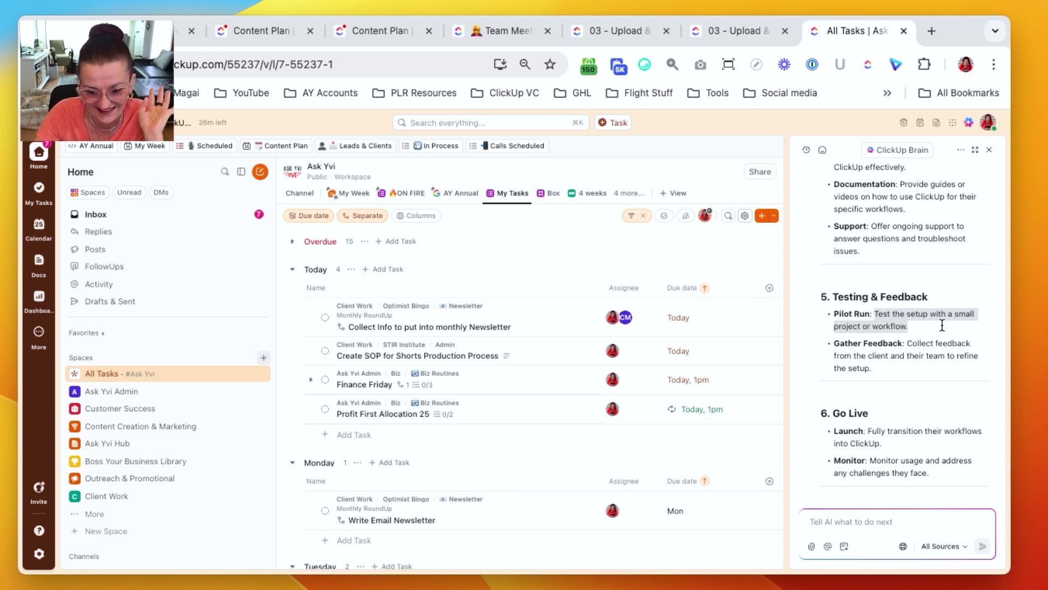
{"action": "scroll", "coordinate": [933, 322], "scroll_direction": "down", "scroll_amount": 1}
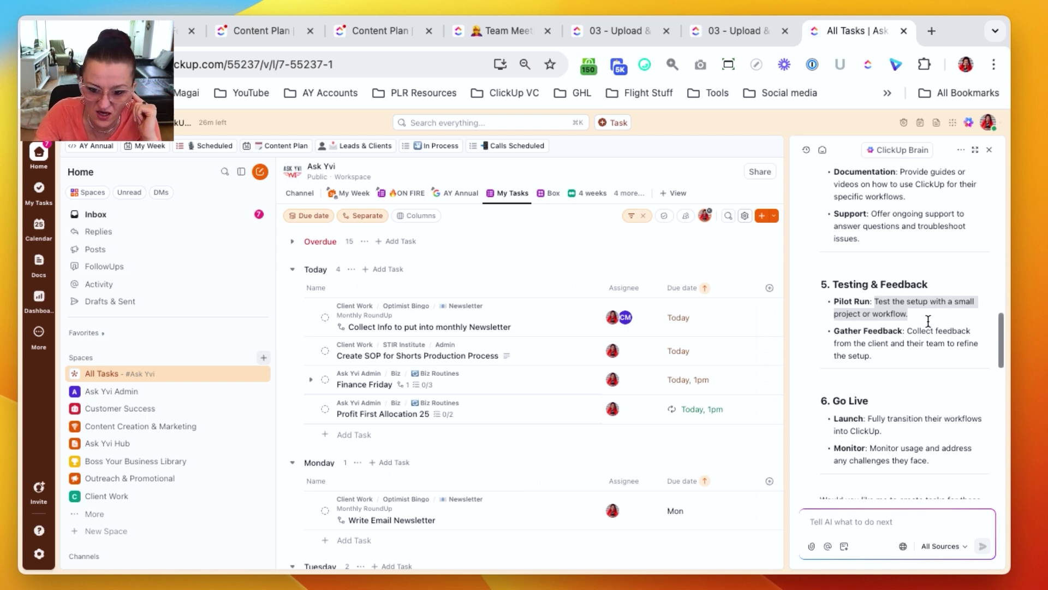
{"action": "scroll", "coordinate": [928, 320], "scroll_direction": "down", "scroll_amount": 1}
{"action": "left_click_drag", "start_coordinate": [902, 304], "coordinate": [845, 304]}
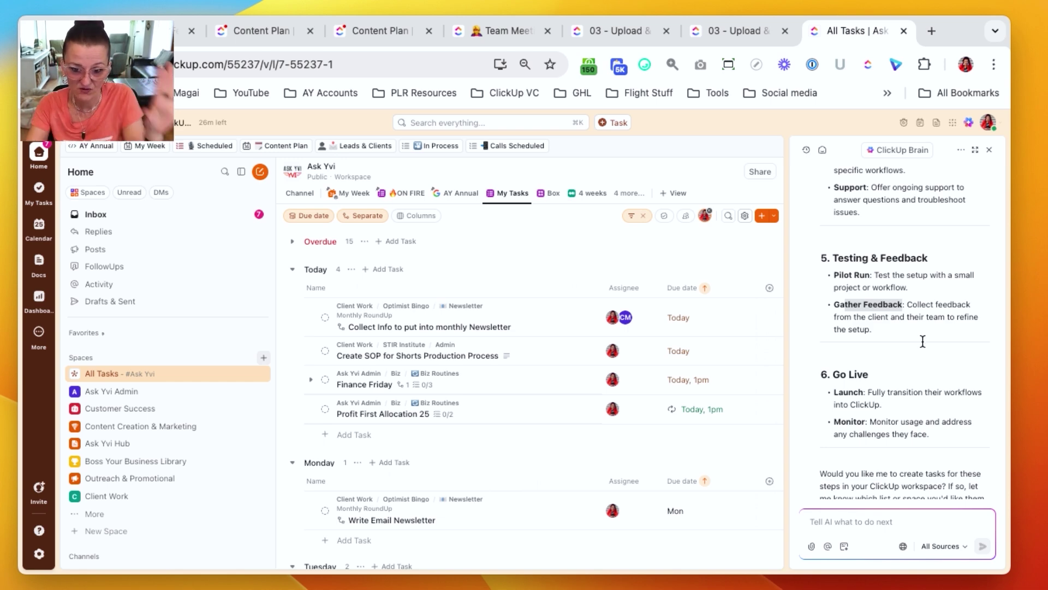
{"action": "left_click_drag", "start_coordinate": [832, 273], "coordinate": [932, 334]}
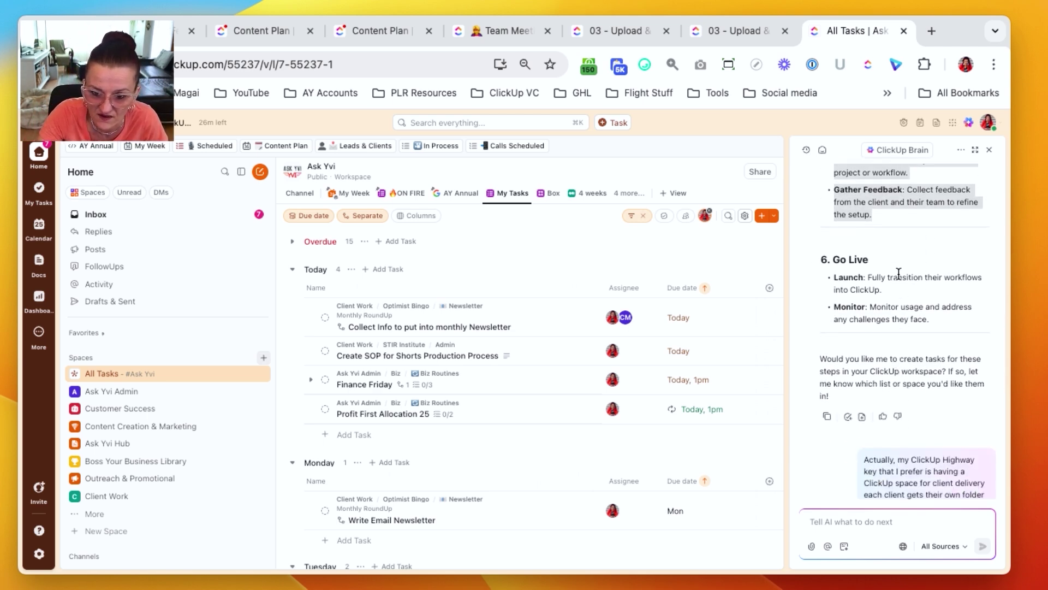
{"action": "left_click_drag", "start_coordinate": [826, 277], "coordinate": [806, 297]}
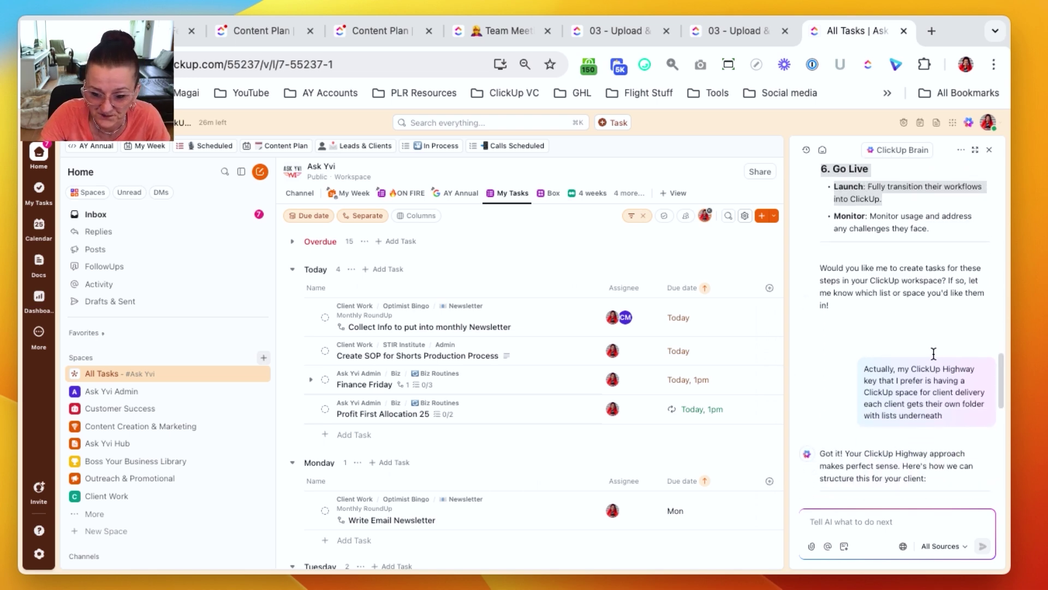
Step: Highlight the Client Delivery space, Training & Support and Feedback & Improvements lists, and [Client Name] folder
{"action": "left_click_drag", "start_coordinate": [937, 342], "coordinate": [977, 340]}
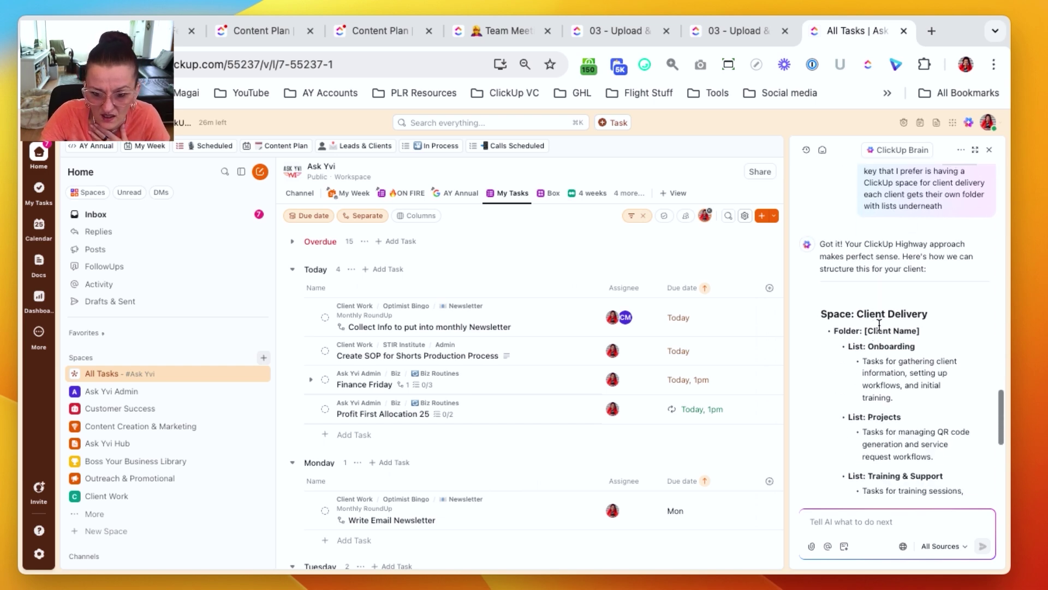
{"action": "left_click_drag", "start_coordinate": [865, 309], "coordinate": [928, 329]}
{"action": "left_click", "coordinate": [841, 321]}
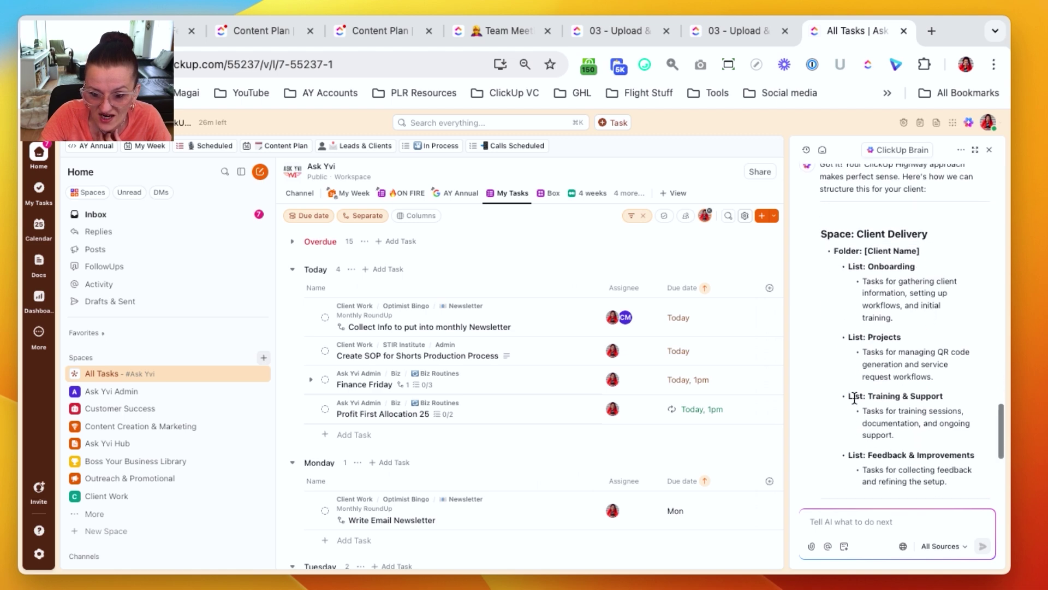
{"action": "left_click_drag", "start_coordinate": [846, 400], "coordinate": [947, 400]}
{"action": "left_click", "coordinate": [947, 397]}
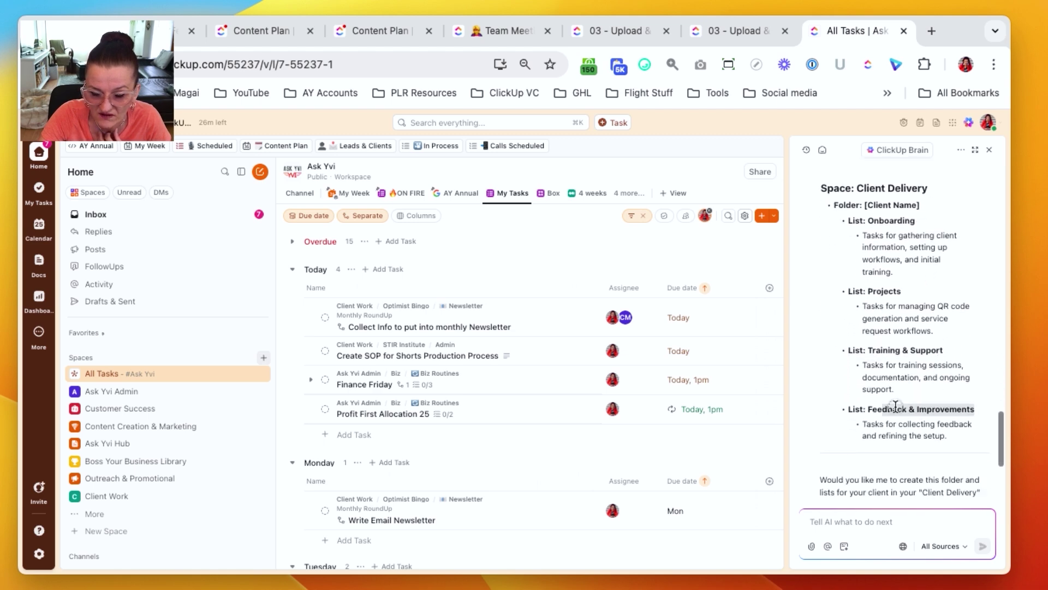
{"action": "left_click_drag", "start_coordinate": [848, 408], "coordinate": [990, 404]}
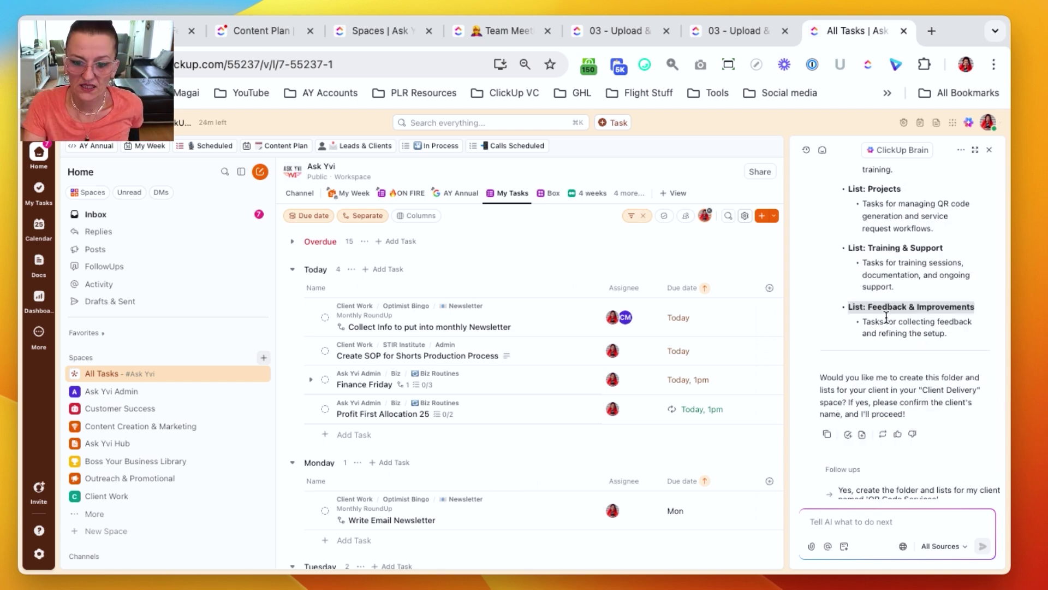
{"action": "scroll", "coordinate": [887, 311], "scroll_direction": "up", "scroll_amount": 3}
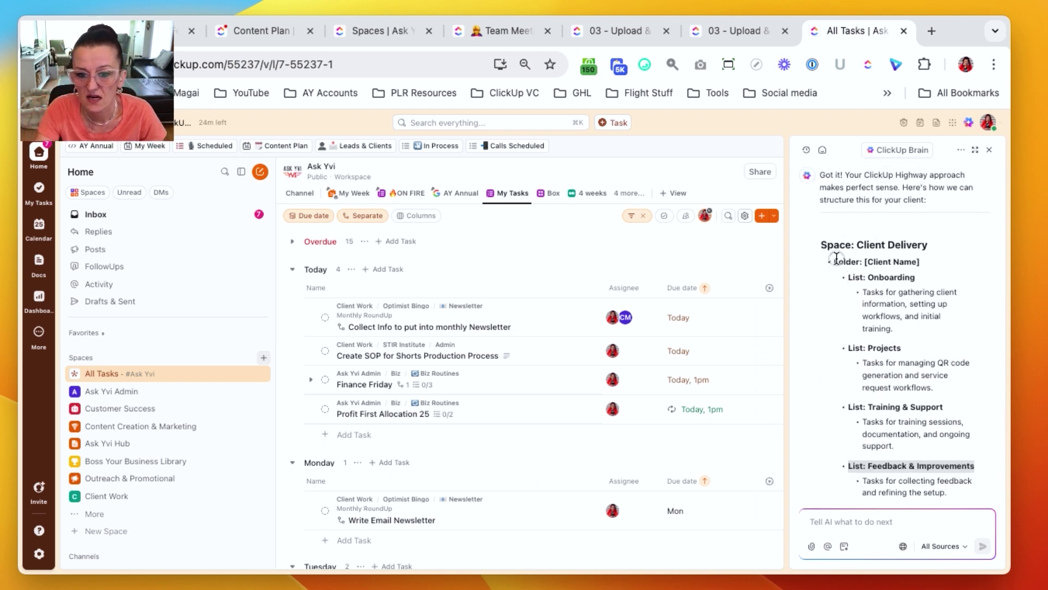
{"action": "left_click_drag", "start_coordinate": [831, 262], "coordinate": [923, 262]}
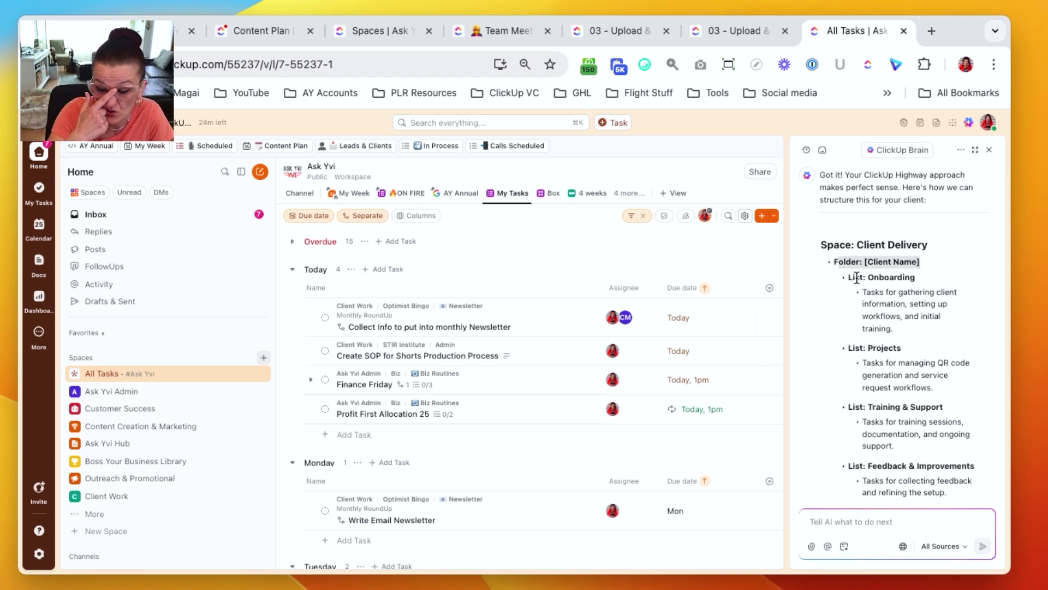
{"action": "left_click_drag", "start_coordinate": [855, 263], "coordinate": [916, 278]}
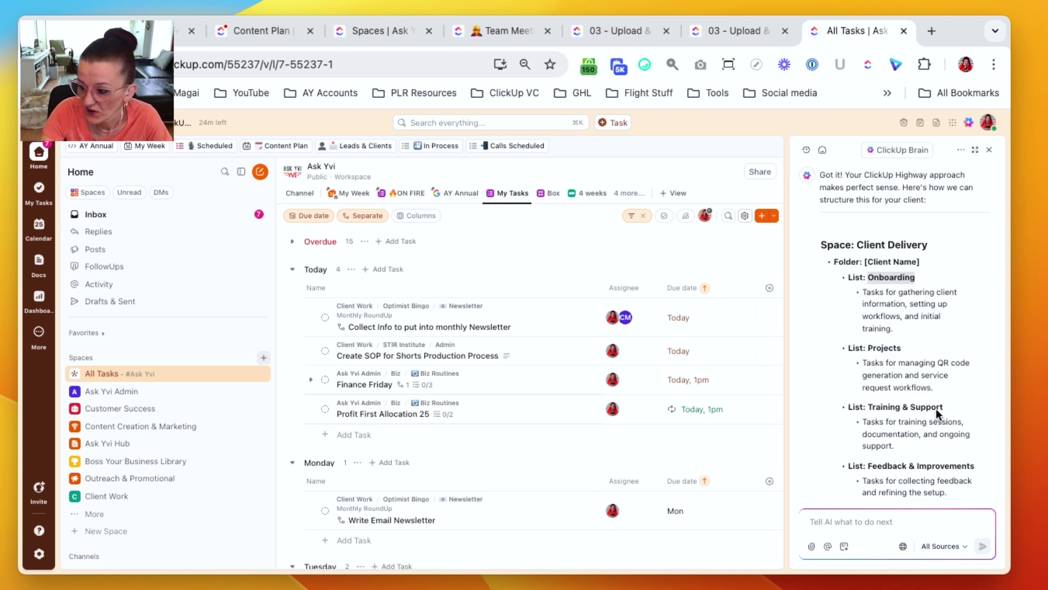
{"action": "scroll", "coordinate": [869, 346], "scroll_direction": "down", "scroll_amount": 1}
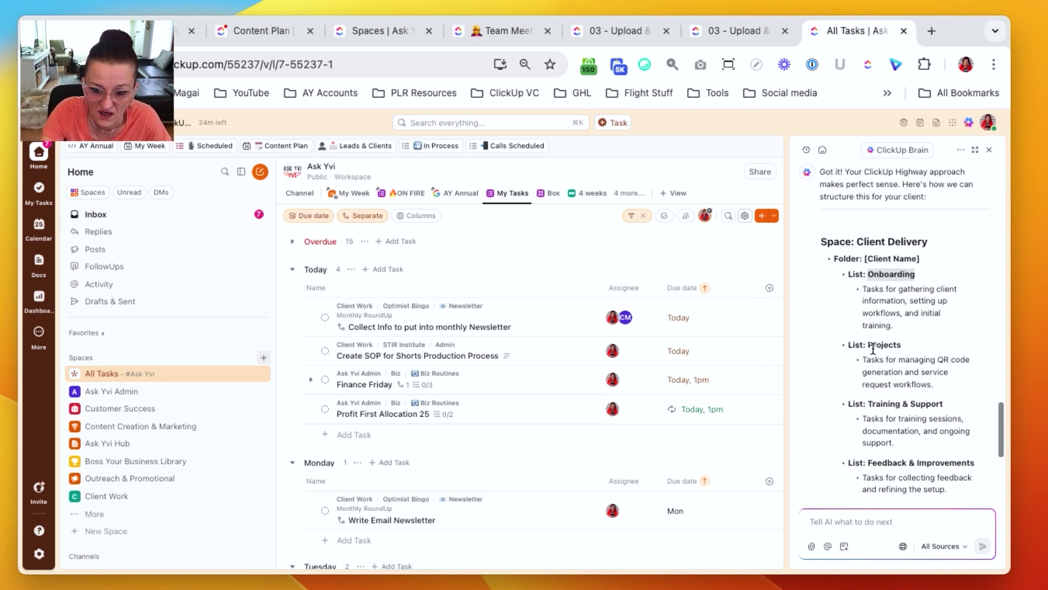
{"action": "left_click_drag", "start_coordinate": [870, 345], "coordinate": [848, 345]}
{"action": "double_click", "coordinate": [916, 343]}
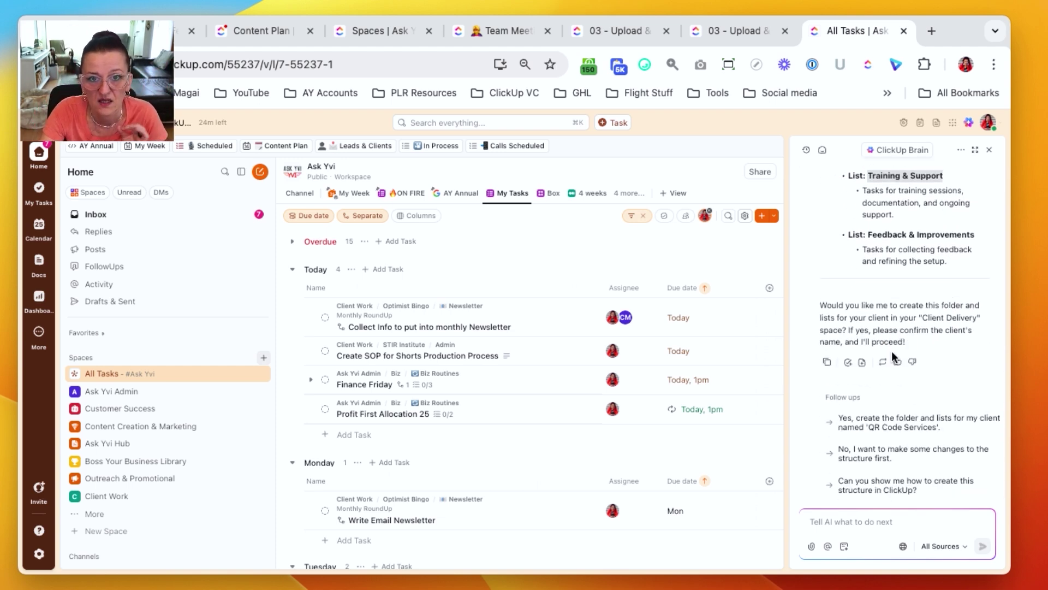
{"action": "scroll", "coordinate": [922, 254], "scroll_direction": "up", "scroll_amount": 5}
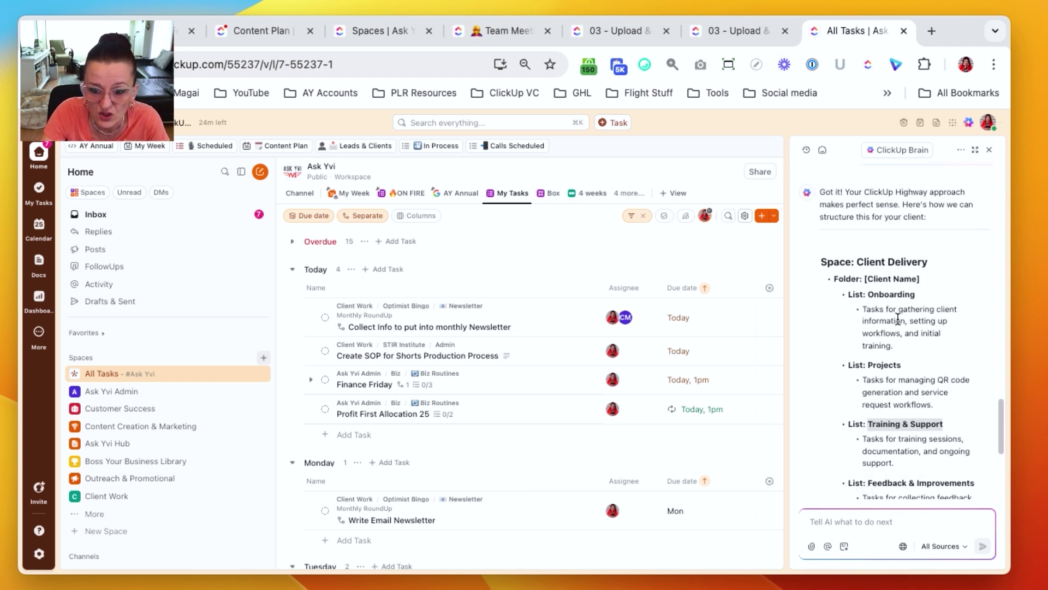
{"action": "scroll", "coordinate": [898, 320], "scroll_direction": "down", "scroll_amount": 10}
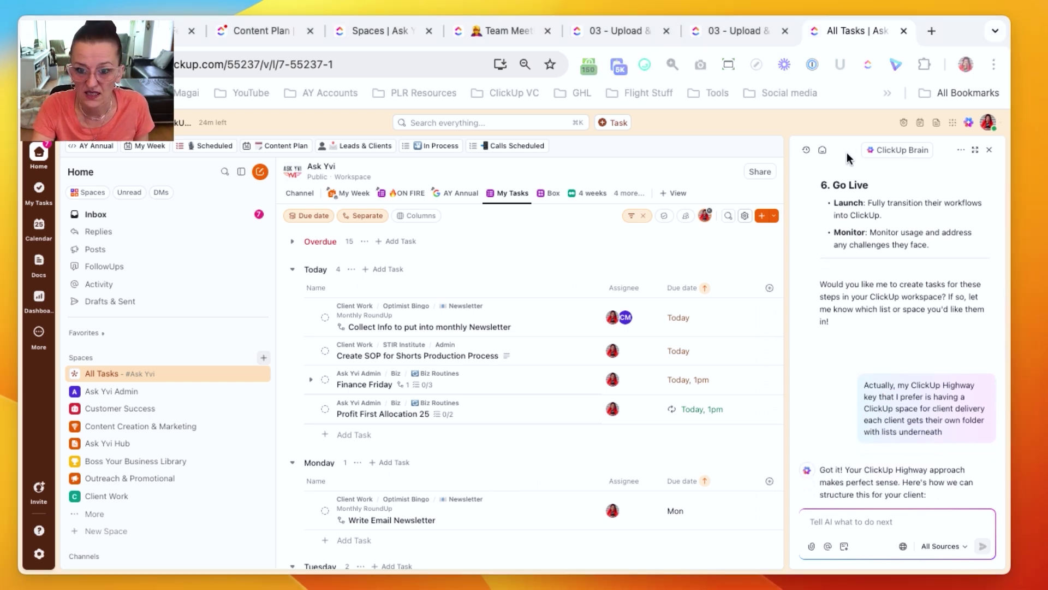
Step: Reopen Brain and send the pasted prompt about scaling from one to three YouTube videos weekly
{"action": "left_click", "coordinate": [989, 150]}
{"action": "left_click", "coordinate": [969, 123]}
{"action": "left_click", "coordinate": [816, 533]}
{"action": "type", "text": "We are getting ready to uplevel our YouTube production to move from one video a week to three videos a week please help me put together the task management as well as estimated workload to be able to improve and adjust our weekly work accordingly"}
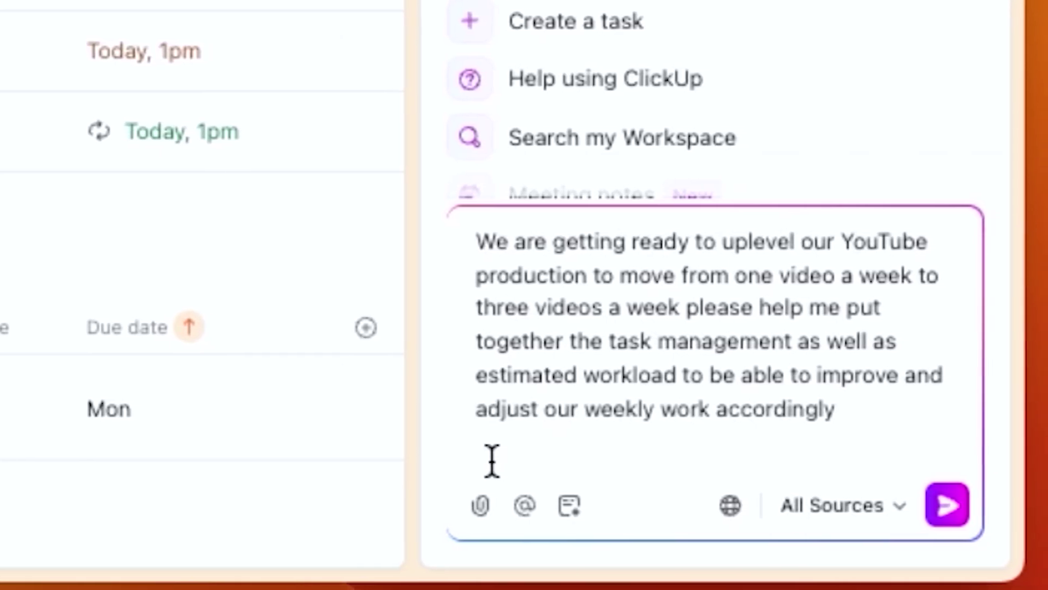
{"action": "key", "text": "shift+Return"}
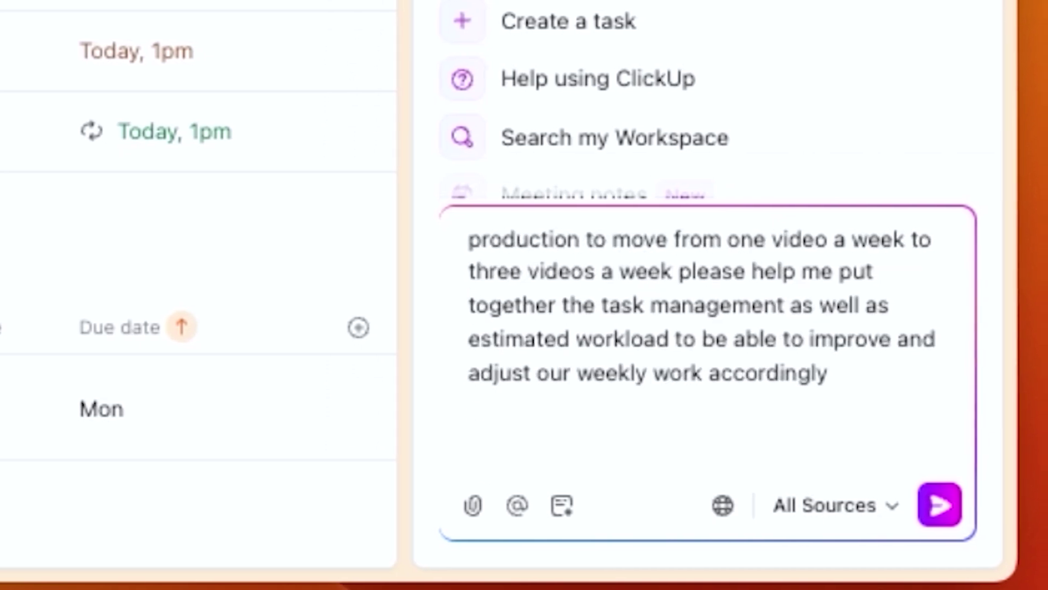
{"action": "left_click", "coordinate": [941, 501]}
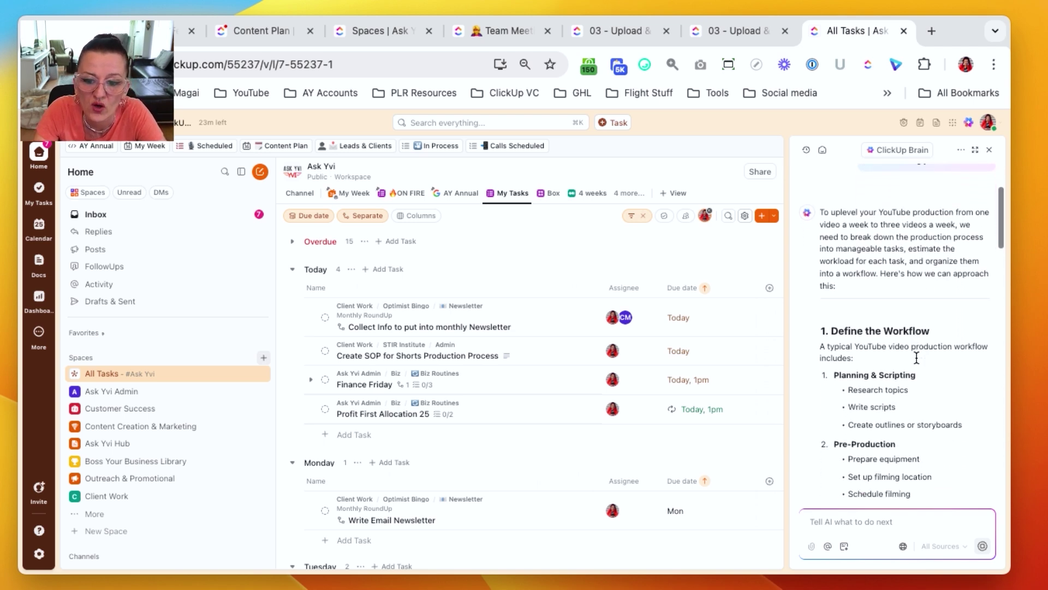
Step: Highlight the Define the Workflow section, then read down through the workload estimate and follow-ups
{"action": "left_click_drag", "start_coordinate": [828, 298], "coordinate": [941, 305]}
{"action": "left_click_drag", "start_coordinate": [841, 326], "coordinate": [928, 326]}
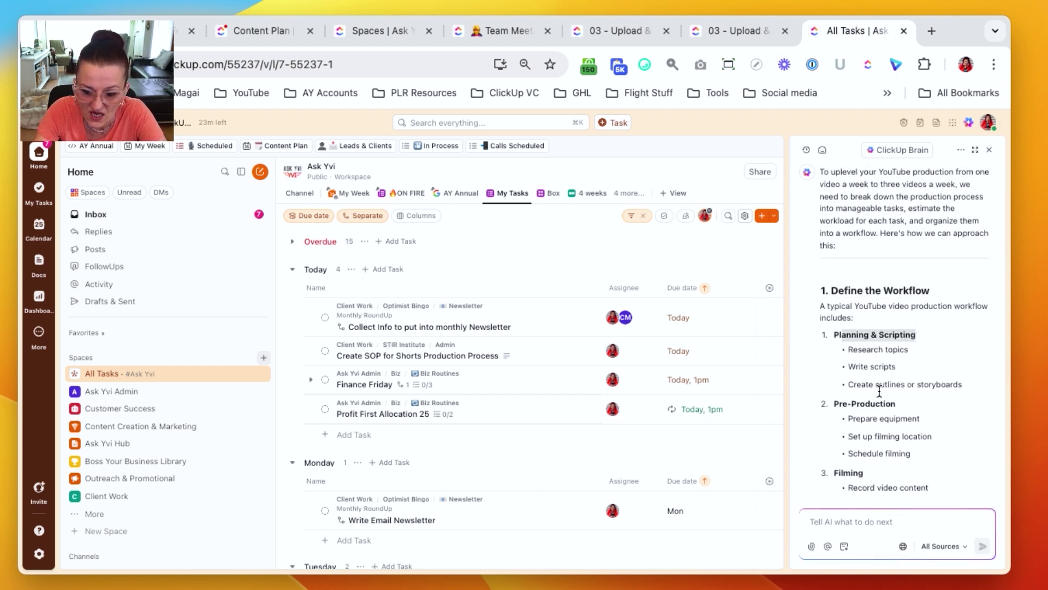
{"action": "scroll", "coordinate": [895, 390], "scroll_direction": "down", "scroll_amount": 8}
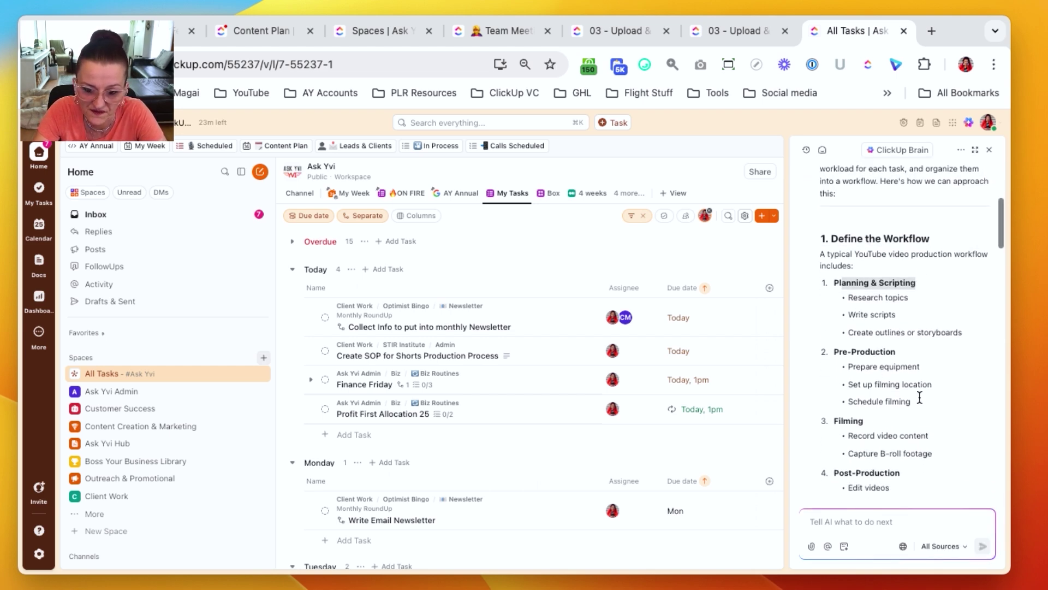
{"action": "scroll", "coordinate": [919, 395], "scroll_direction": "down", "scroll_amount": 5}
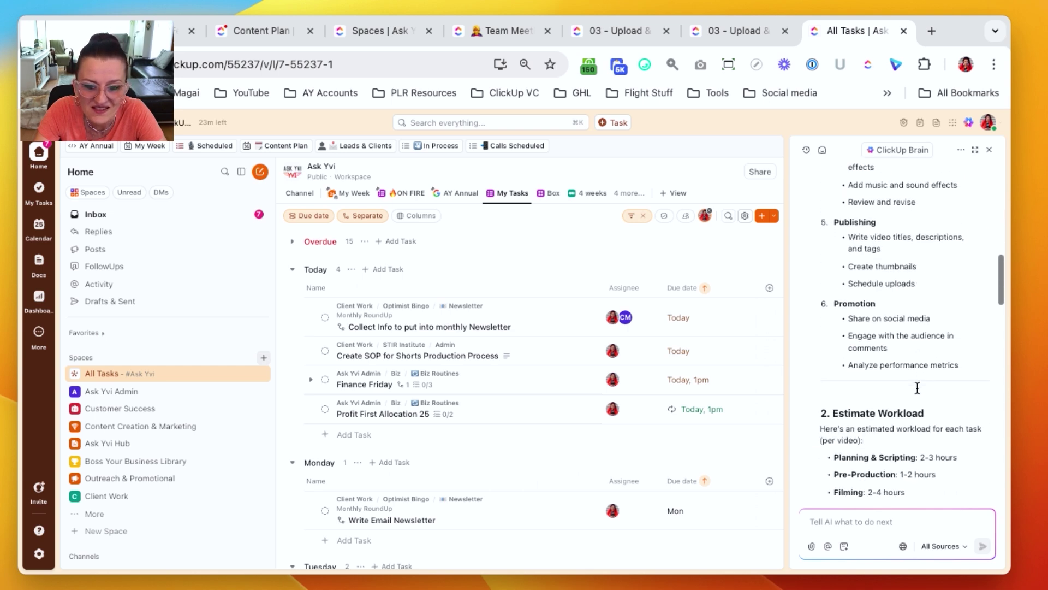
{"action": "scroll", "coordinate": [916, 386], "scroll_direction": "down", "scroll_amount": 6}
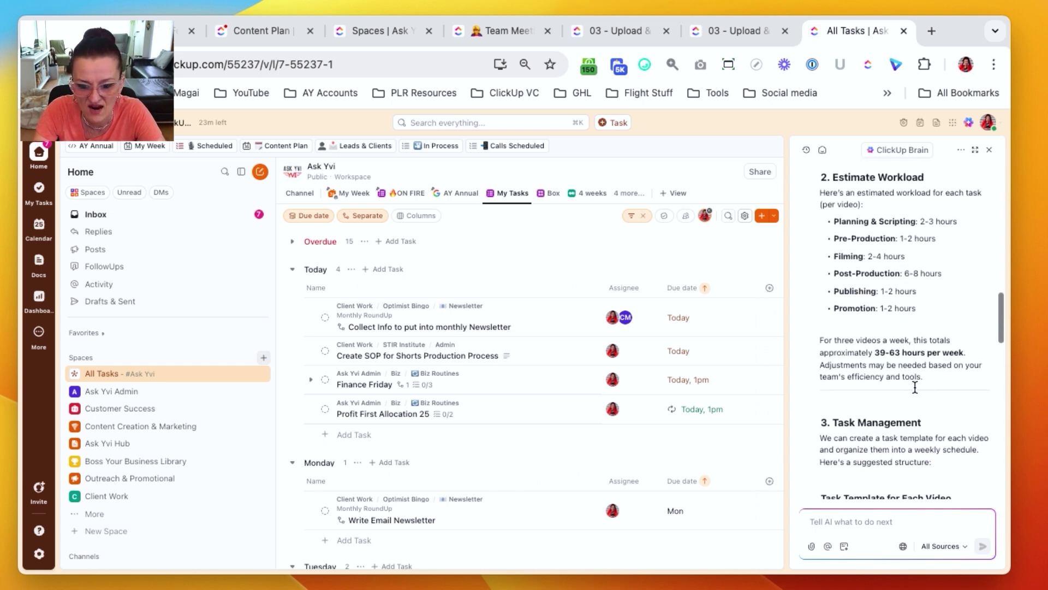
{"action": "scroll", "coordinate": [915, 386], "scroll_direction": "down", "scroll_amount": 6}
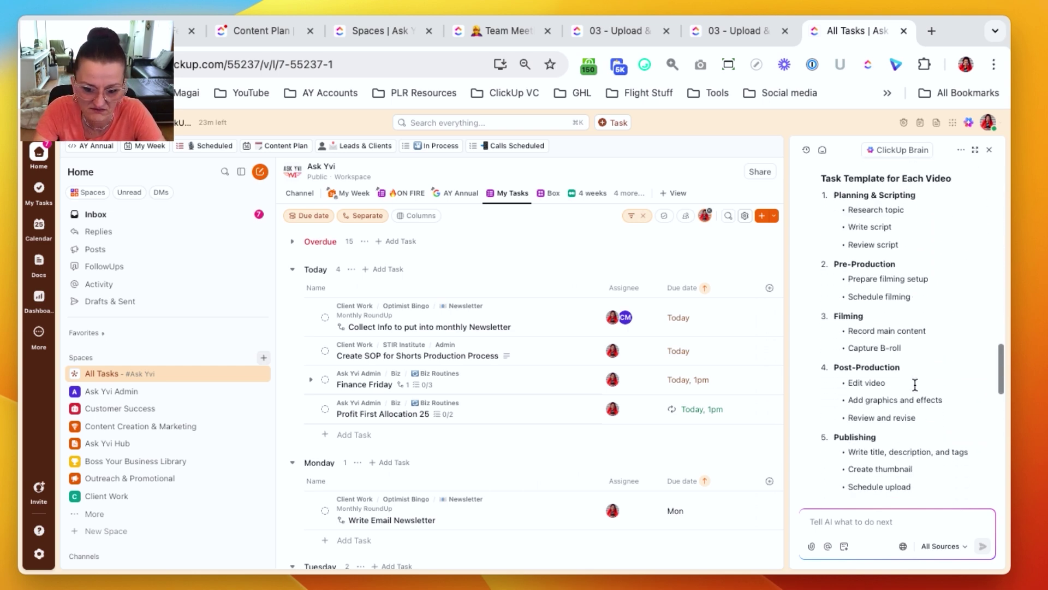
{"action": "scroll", "coordinate": [915, 386], "scroll_direction": "down", "scroll_amount": 8}
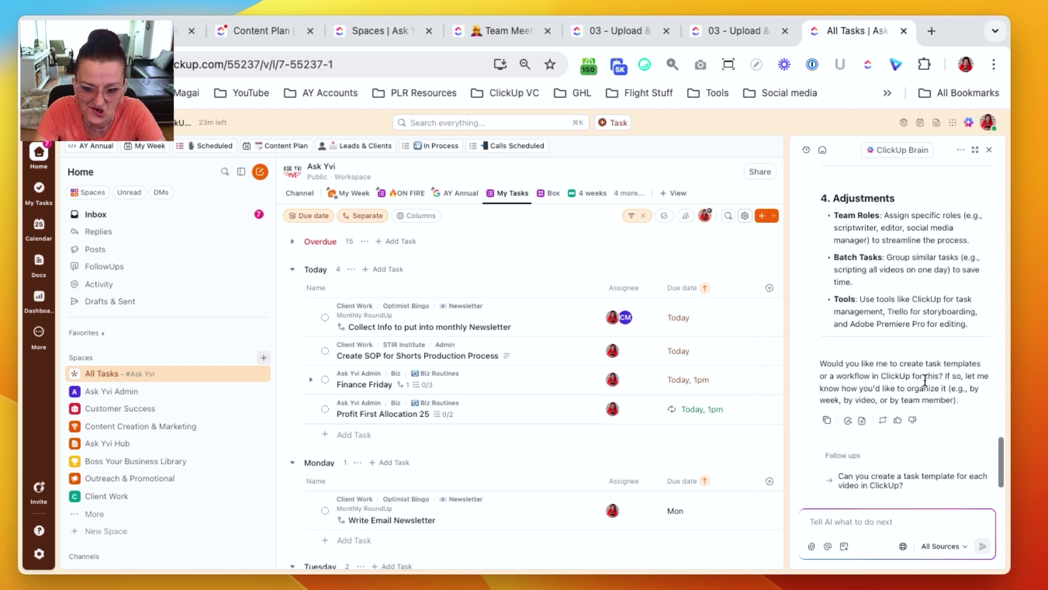
{"action": "scroll", "coordinate": [925, 380], "scroll_direction": "down", "scroll_amount": 1}
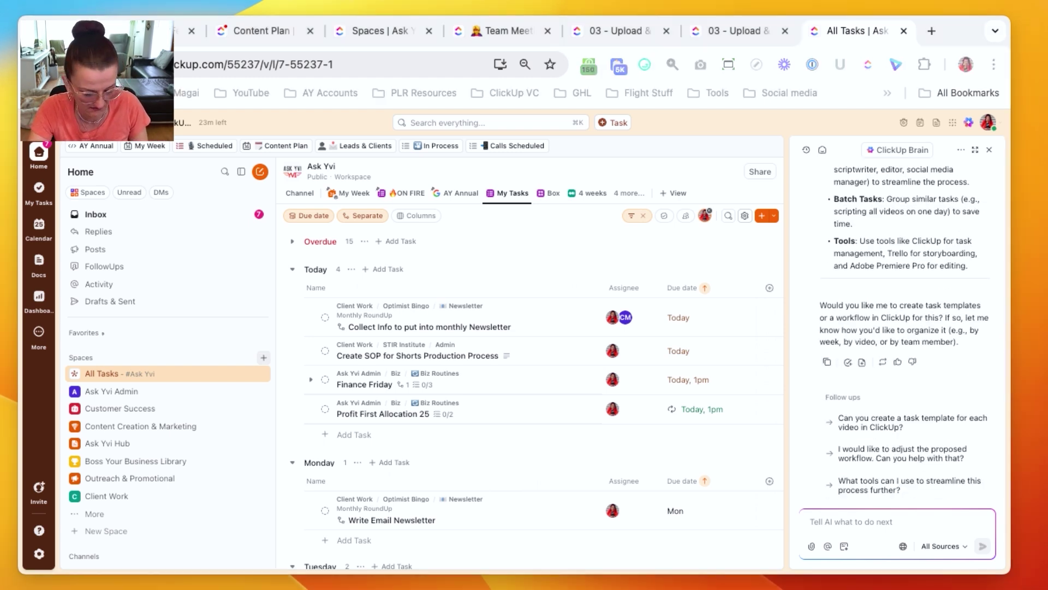
Step: Paste and send a follow-up asking Brain to base the YouTube plan on existing SOPs and tasks
{"action": "left_click", "coordinate": [830, 521]}
{"action": "type", "text": "Can you please use our existing standard operating procedures and tasks as resource and knowledge to build up on for this increased publishing schedule?"}
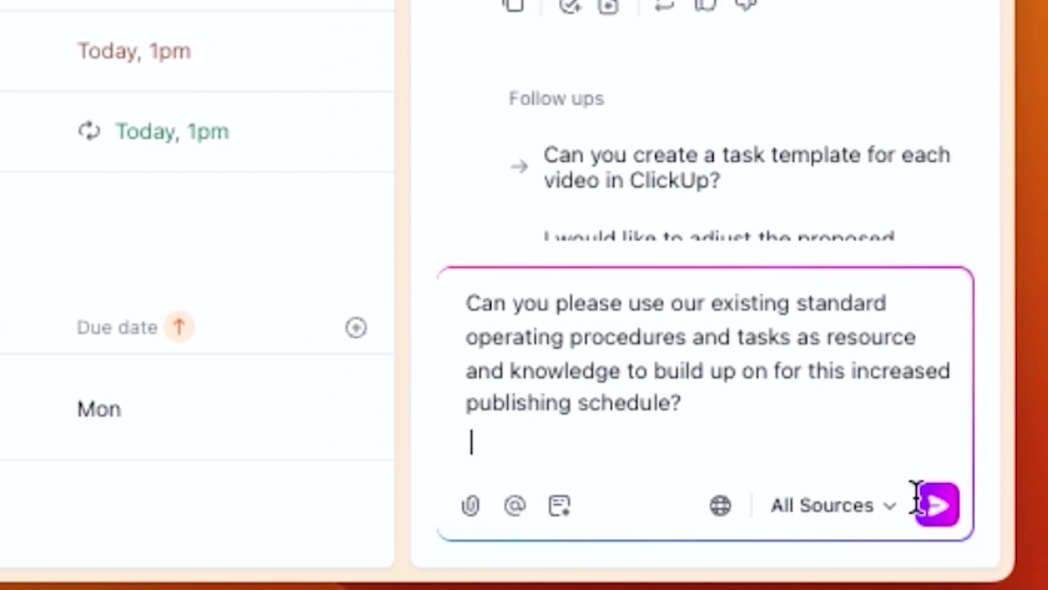
{"action": "left_click", "coordinate": [934, 508]}
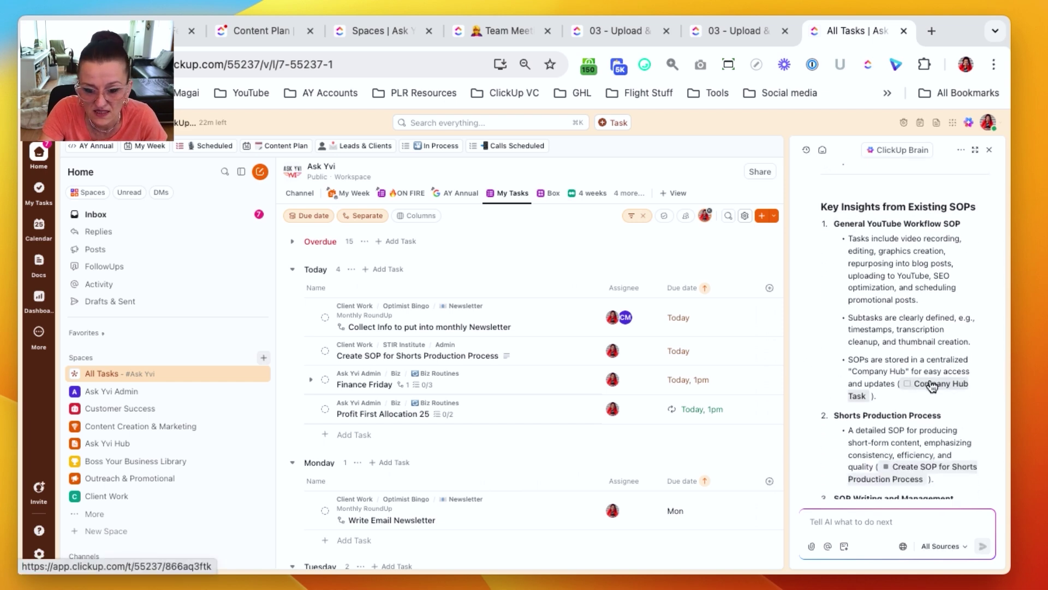
{"action": "scroll", "coordinate": [831, 310], "scroll_direction": "down", "scroll_amount": 5}
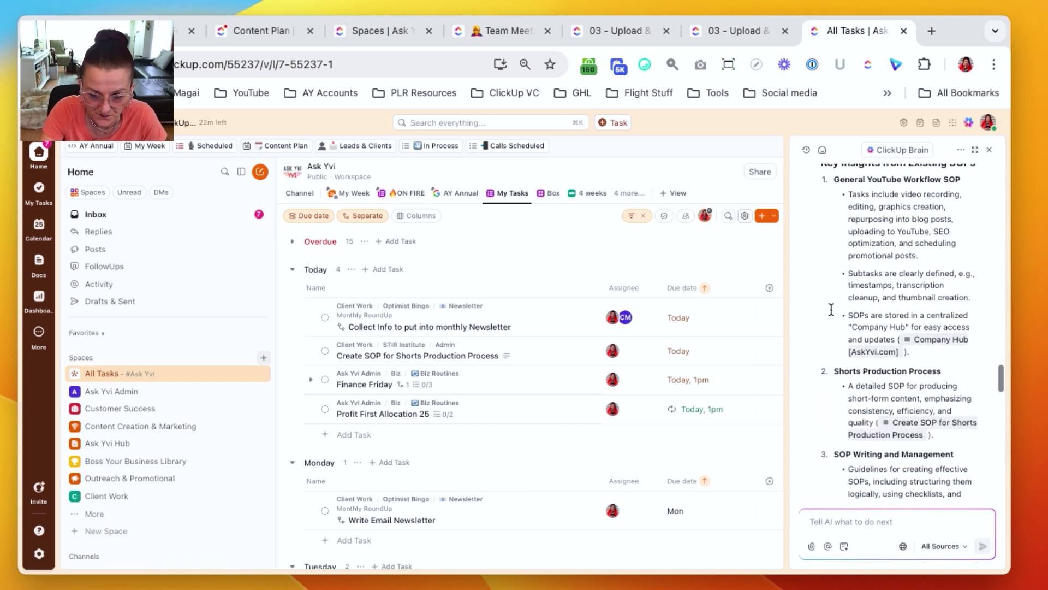
{"action": "scroll", "coordinate": [824, 302], "scroll_direction": "down", "scroll_amount": 2}
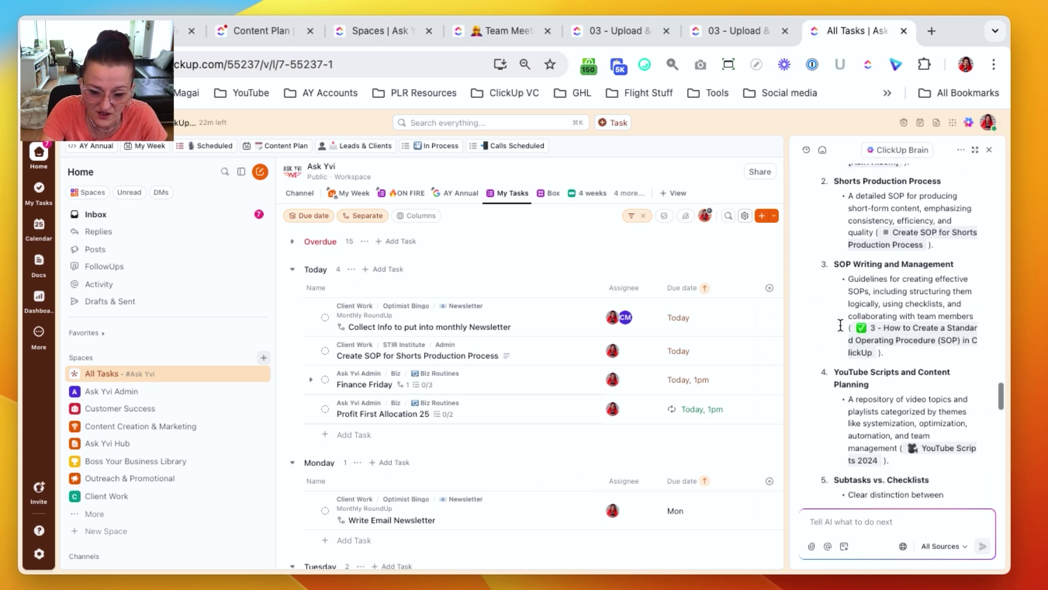
{"action": "scroll", "coordinate": [840, 325], "scroll_direction": "down", "scroll_amount": 1}
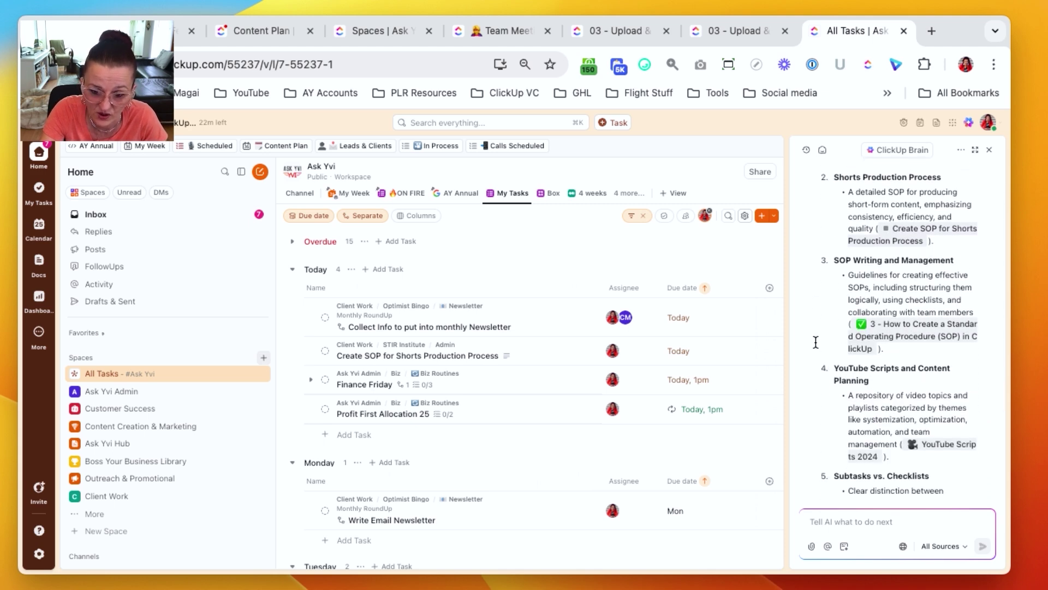
{"action": "scroll", "coordinate": [815, 342], "scroll_direction": "down", "scroll_amount": 6}
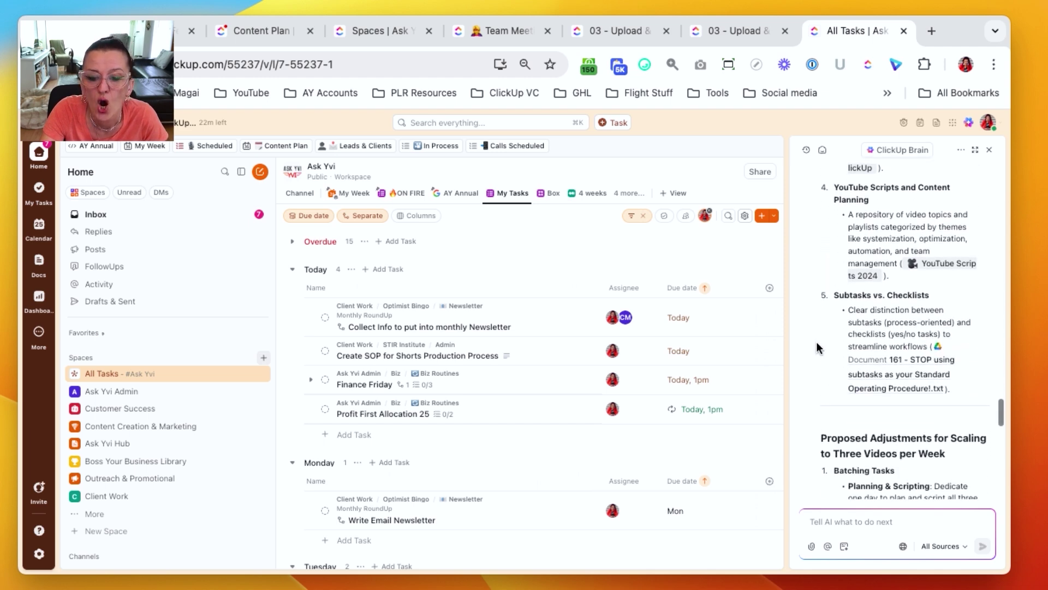
{"action": "scroll", "coordinate": [817, 342], "scroll_direction": "down", "scroll_amount": 6}
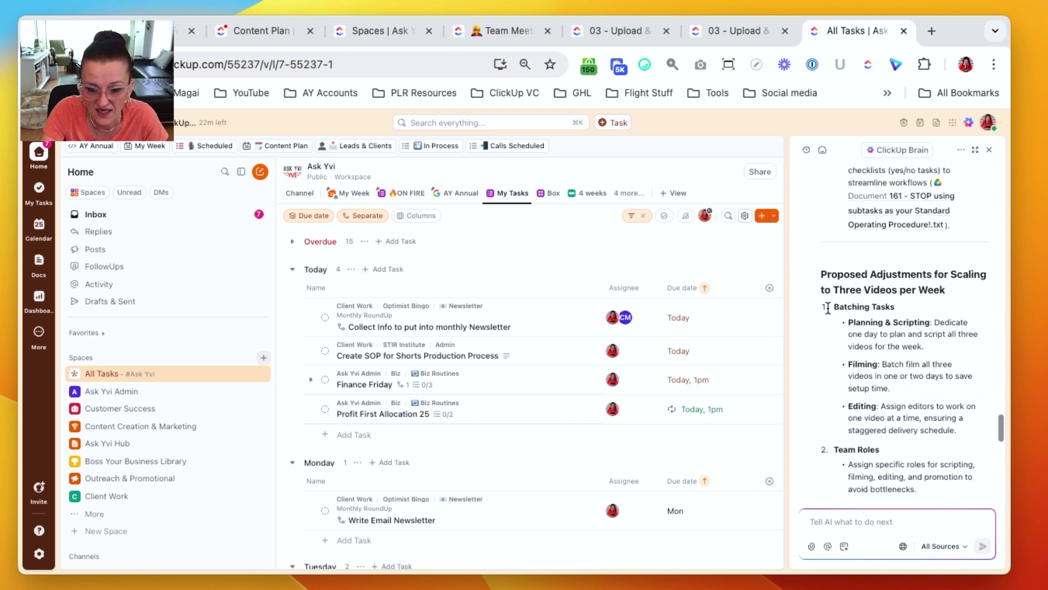
{"action": "left_click_drag", "start_coordinate": [821, 274], "coordinate": [933, 274]}
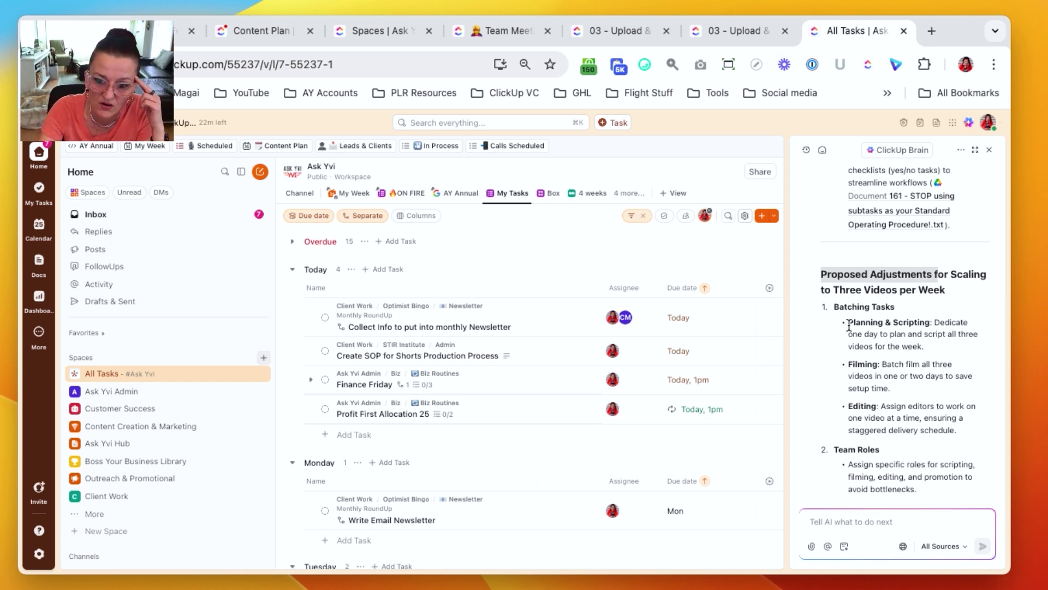
{"action": "left_click_drag", "start_coordinate": [855, 322], "coordinate": [918, 411]}
{"action": "scroll", "coordinate": [843, 404], "scroll_direction": "down", "scroll_amount": 3}
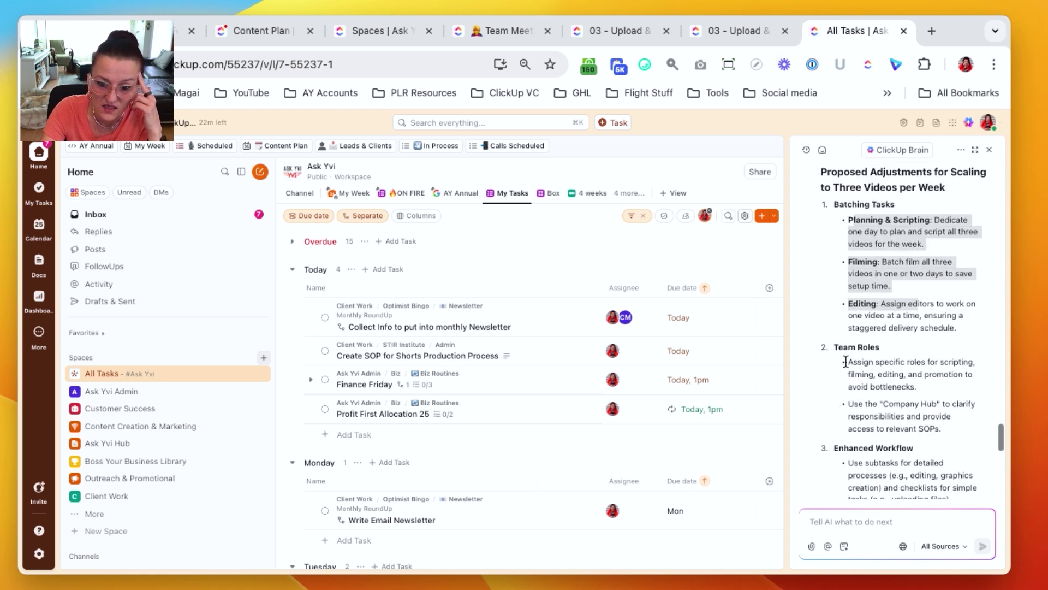
{"action": "left_click_drag", "start_coordinate": [846, 362], "coordinate": [960, 425]}
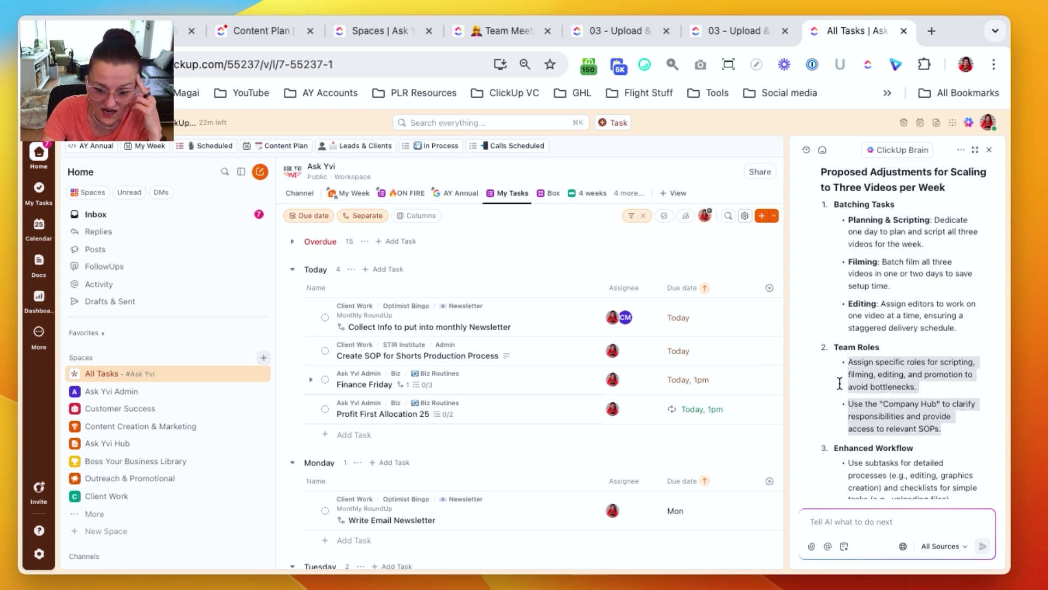
{"action": "scroll", "coordinate": [839, 383], "scroll_direction": "down", "scroll_amount": 1}
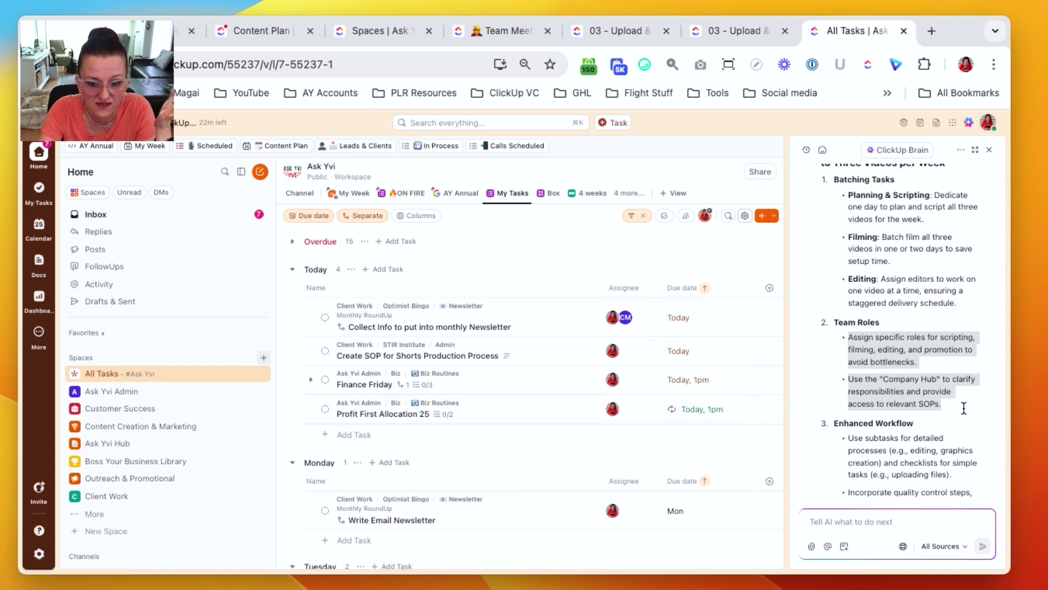
{"action": "scroll", "coordinate": [960, 407], "scroll_direction": "down", "scroll_amount": 6}
{"action": "scroll", "coordinate": [957, 405], "scroll_direction": "down", "scroll_amount": 3}
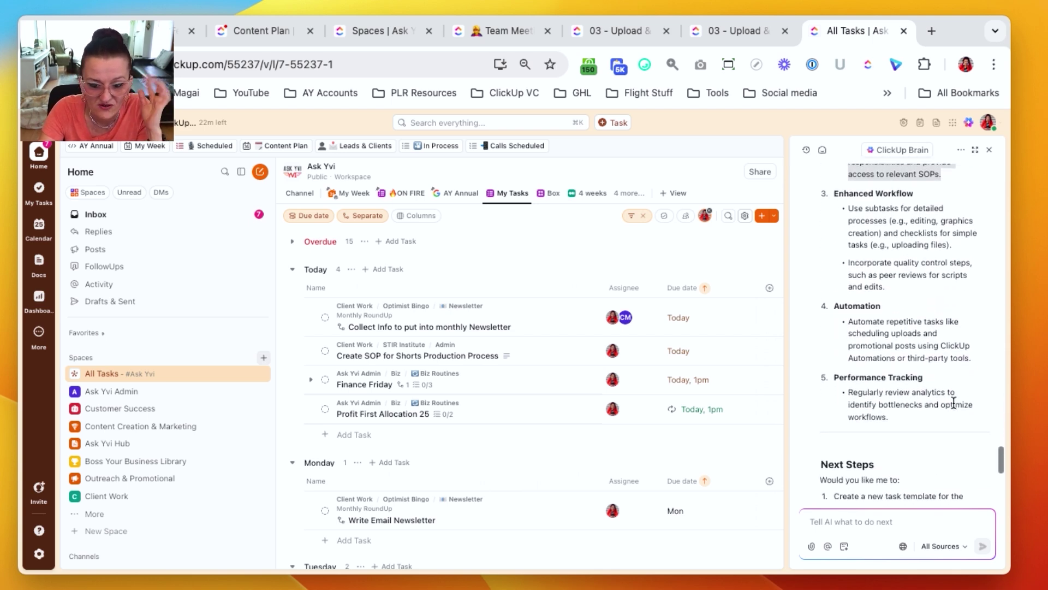